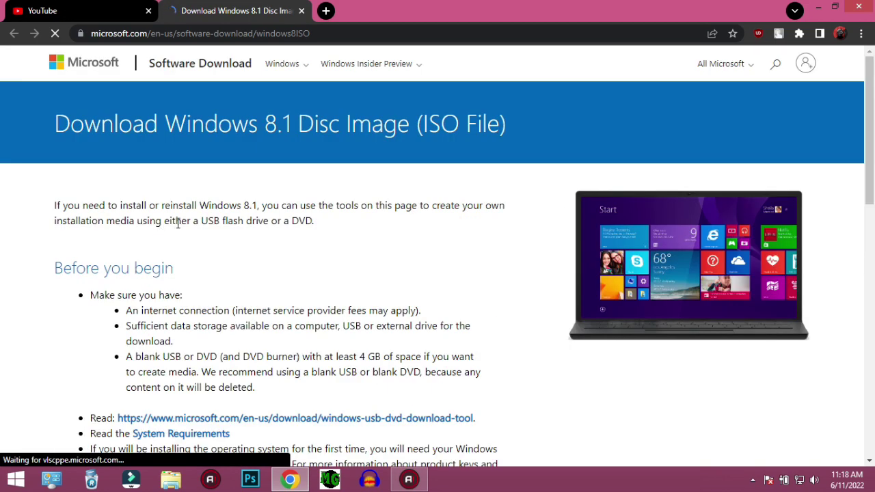
Open the system properties from This PC to check the installed Windows edition, and close the System window.
scroll(176, 223, down, 5)
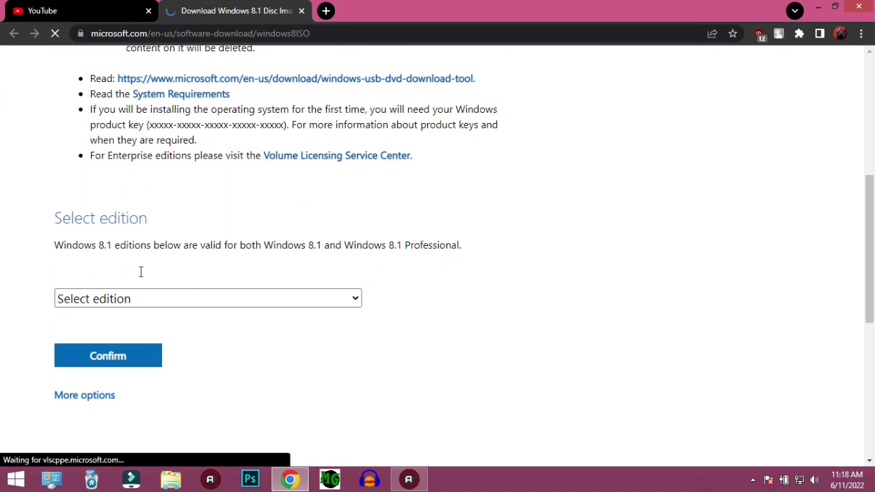
click(171, 478)
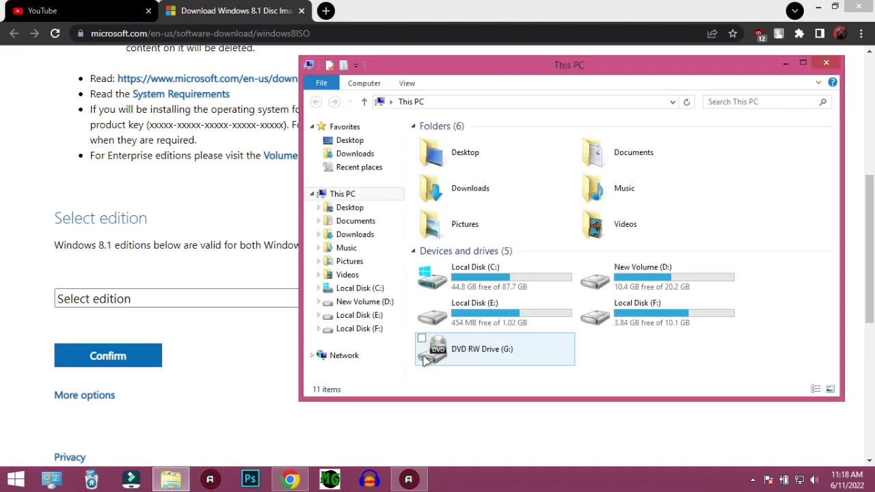
right_click(540, 380)
click(578, 365)
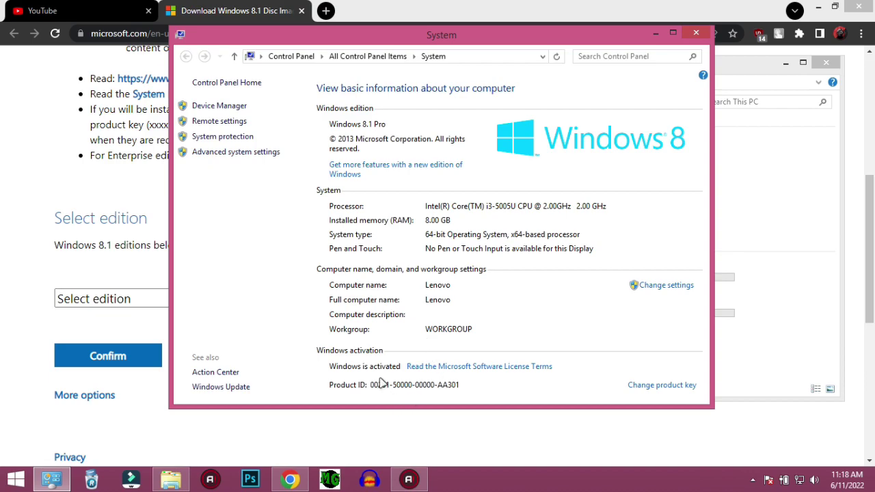
click(696, 33)
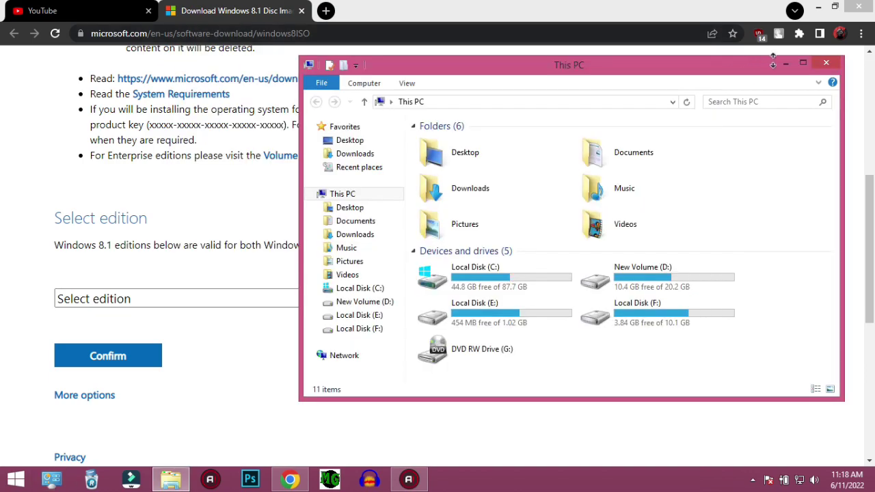
Review the Windows 8.1 edition choices on the download page without selecting one, and close the browser and This PC windows.
click(175, 298)
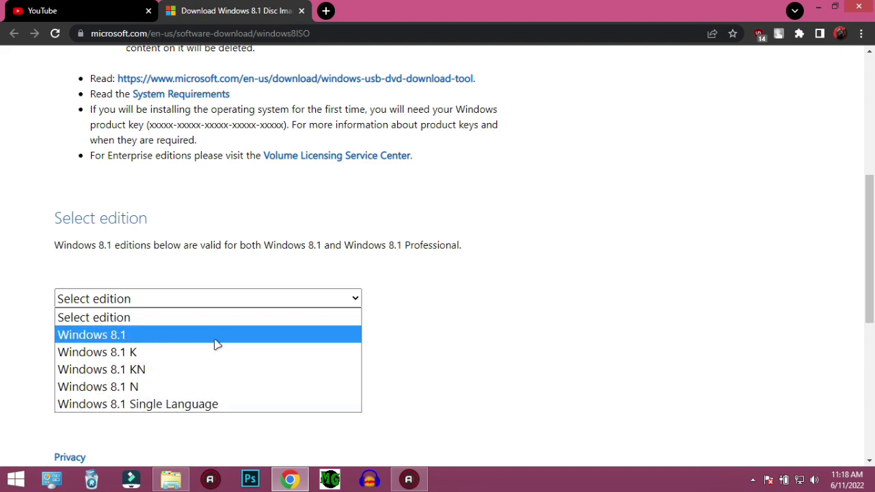
click(3, 281)
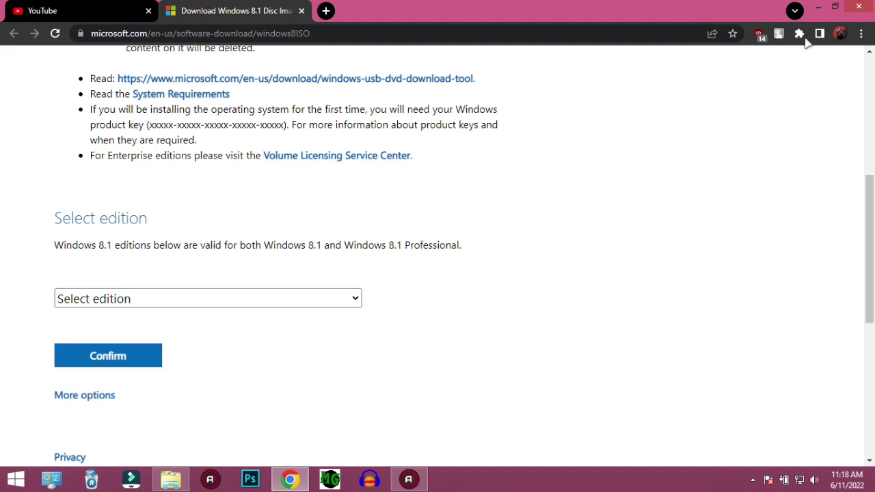
click(869, 6)
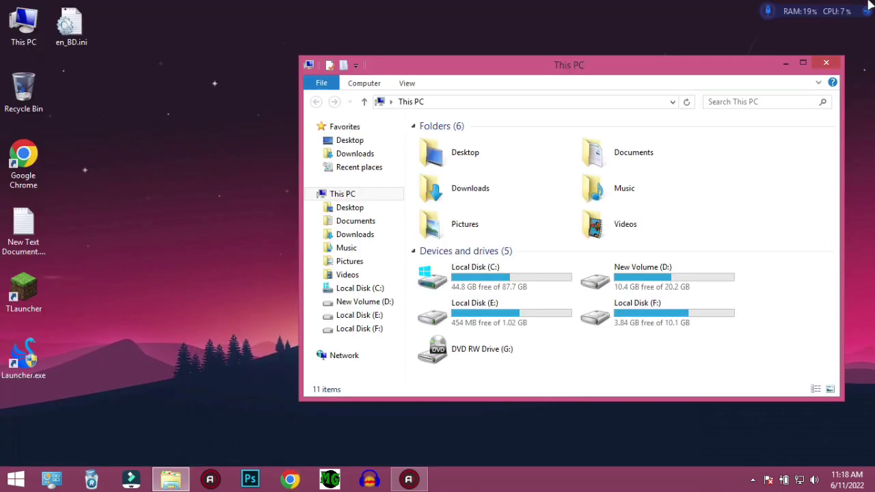
click(815, 65)
Check the file properties of WIN8.1.PRO.U6.X64.iso on the desktop, close them and refresh the desktop.
drag(410, 180, 350, 226)
right_click(351, 226)
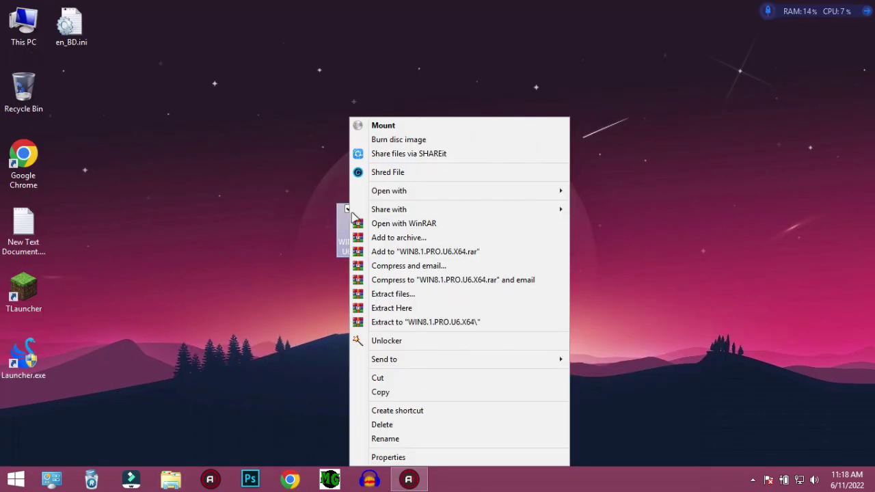
click(413, 458)
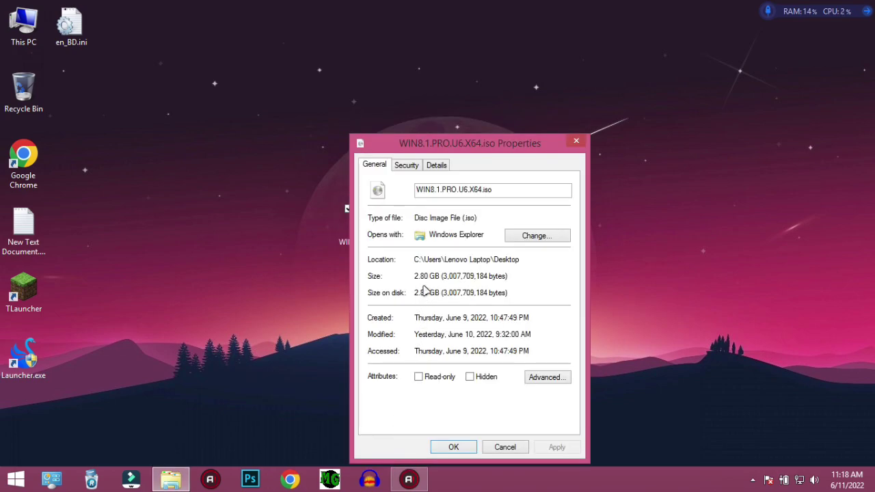
click(578, 142)
right_click(254, 167)
click(285, 197)
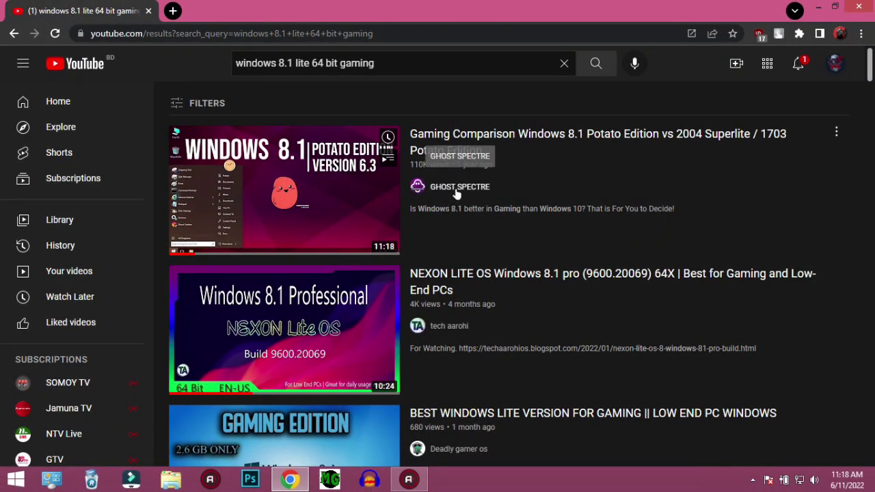
View the uploaded videos of the GHOST SPECTRE channel from the YouTube results and close the browser.
click(457, 190)
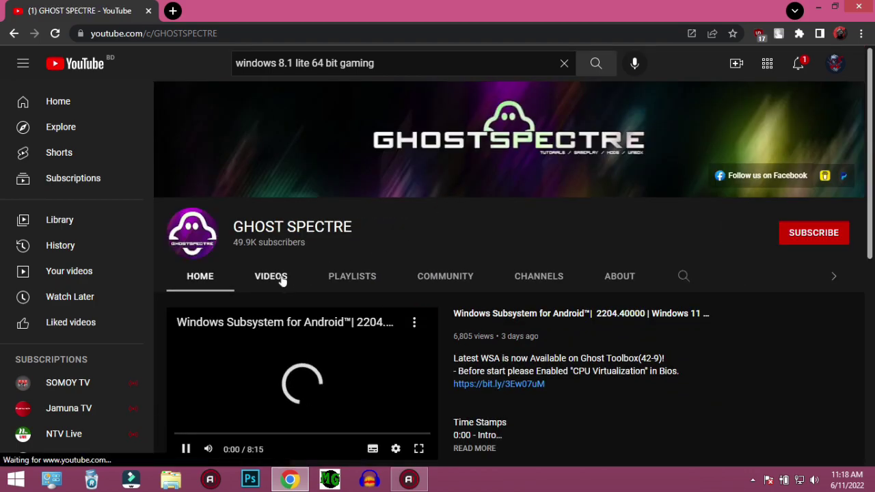
click(282, 279)
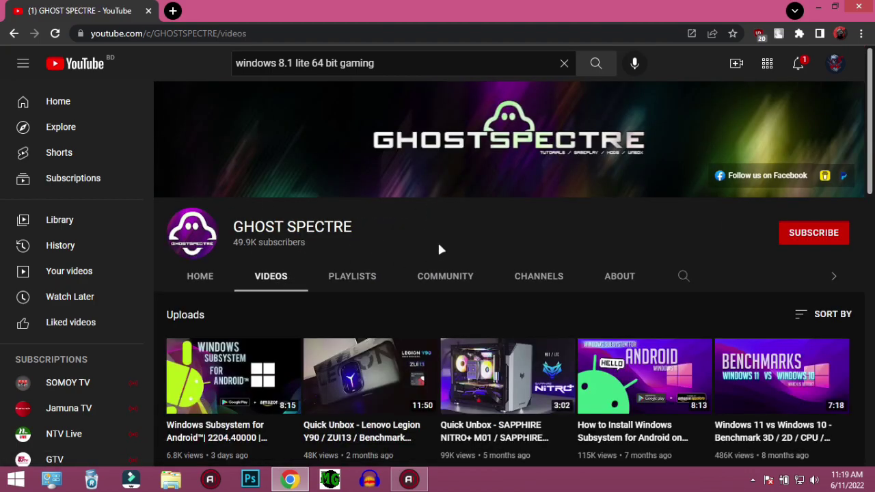
click(864, 9)
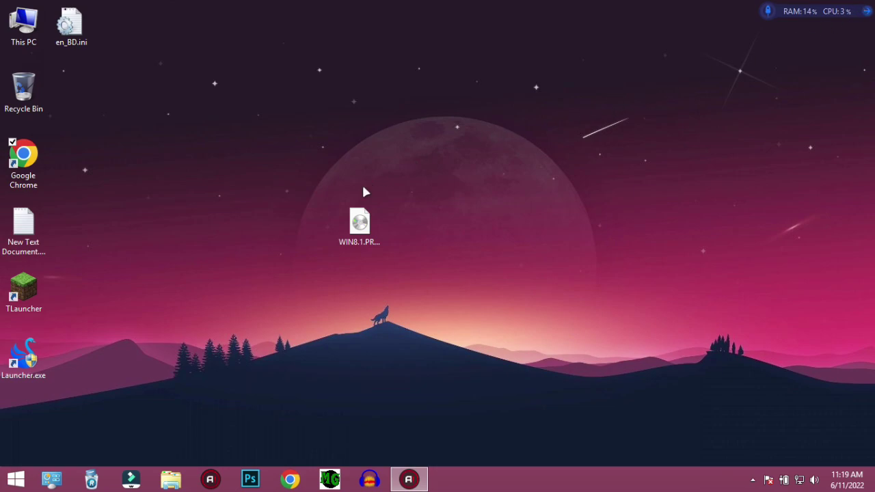
Move the WIN8.1.PRO.U6.X64.iso icon to another spot on the desktop and refresh the desktop.
double_click(360, 230)
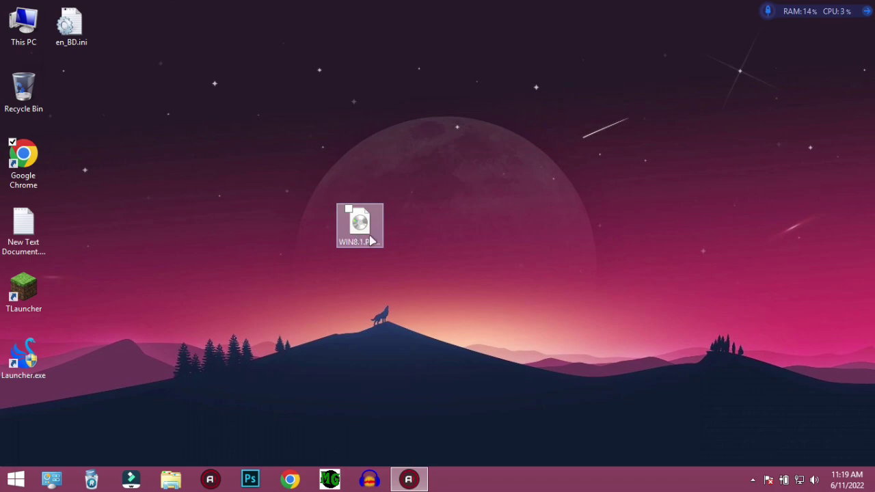
drag(369, 238, 460, 248)
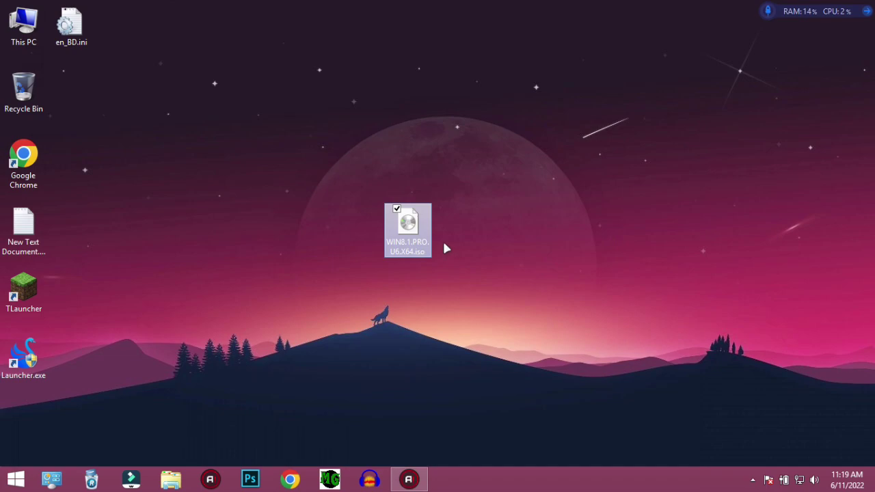
right_click(485, 186)
click(506, 223)
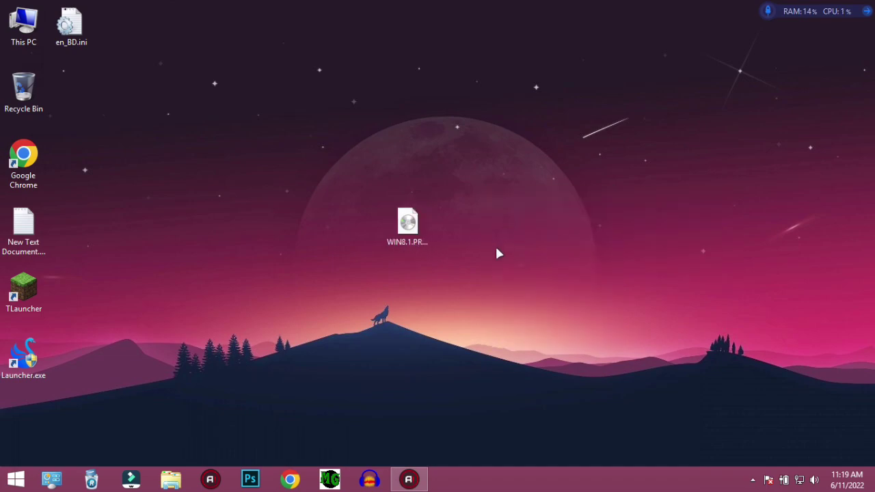
right_click(345, 198)
click(385, 235)
drag(408, 224, 413, 198)
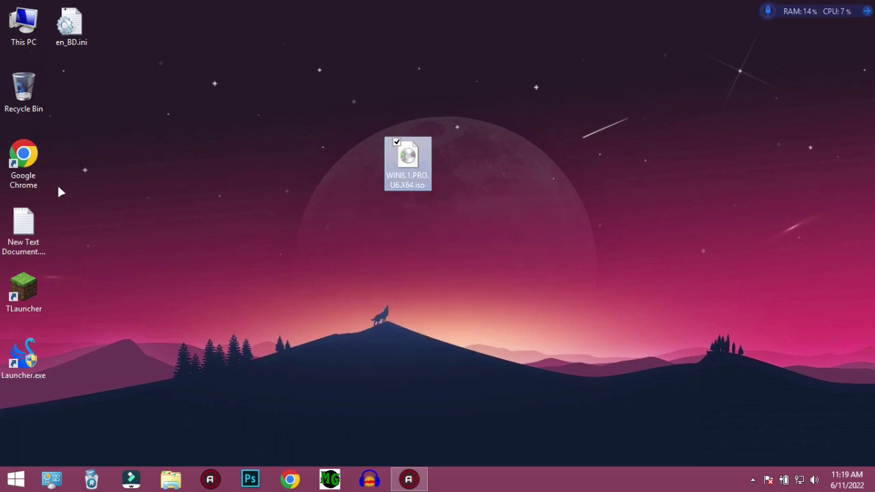
right_click(65, 162)
click(92, 197)
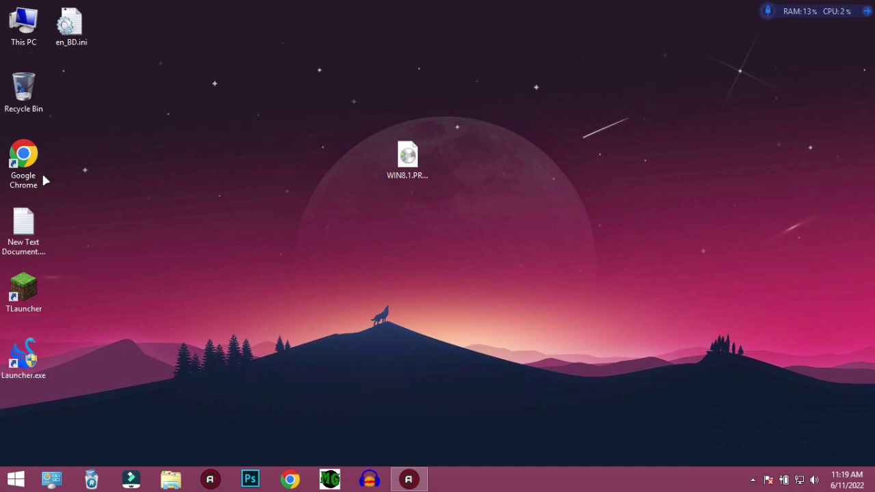
right_click(14, 478)
click(12, 471)
click(3, 487)
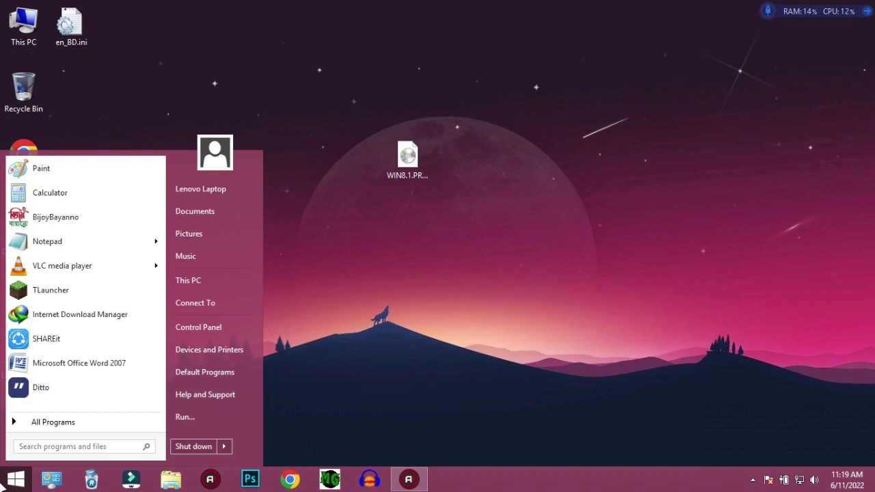
text(disk)
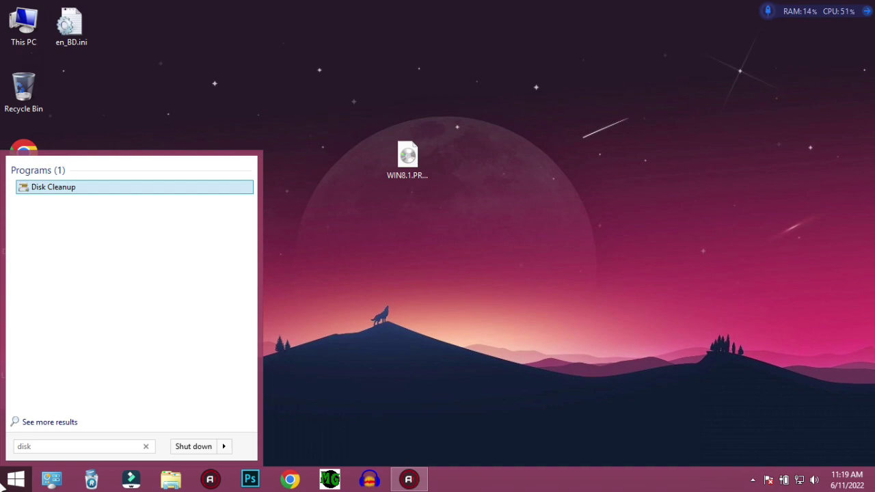
text(p)
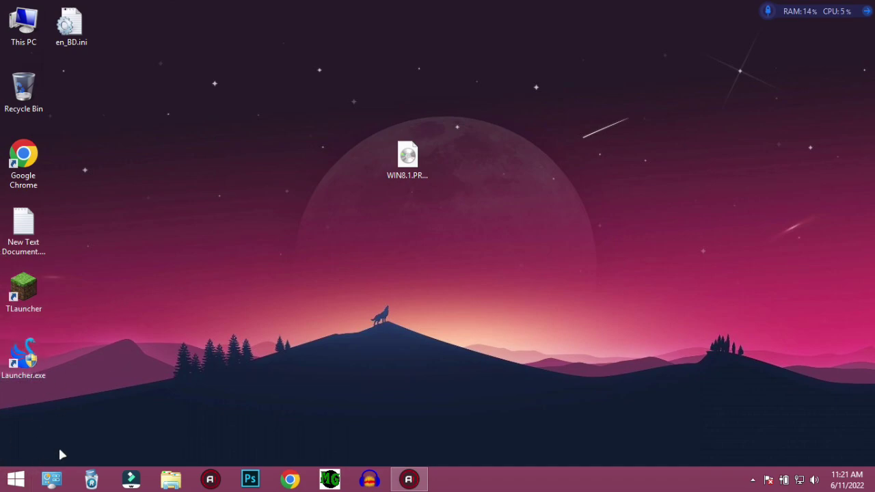
Launch Disk Management by running diskmgmt.msc and maximize its window.
key(super+r)
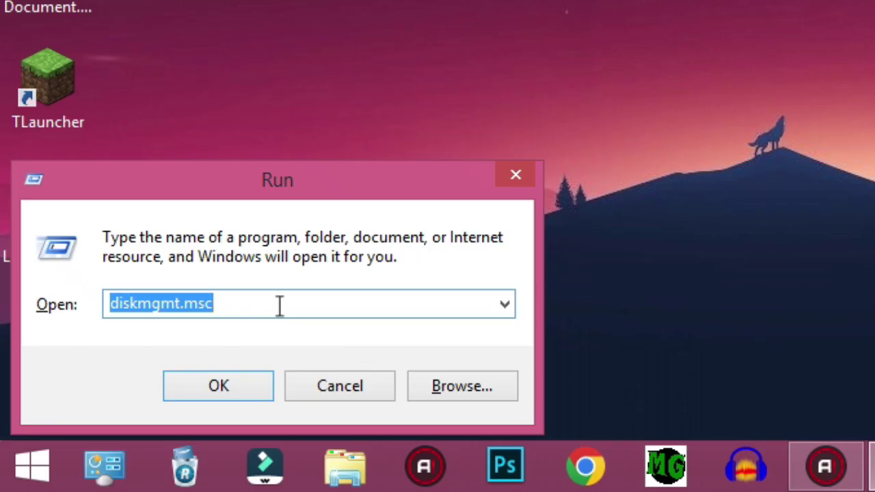
click(280, 305)
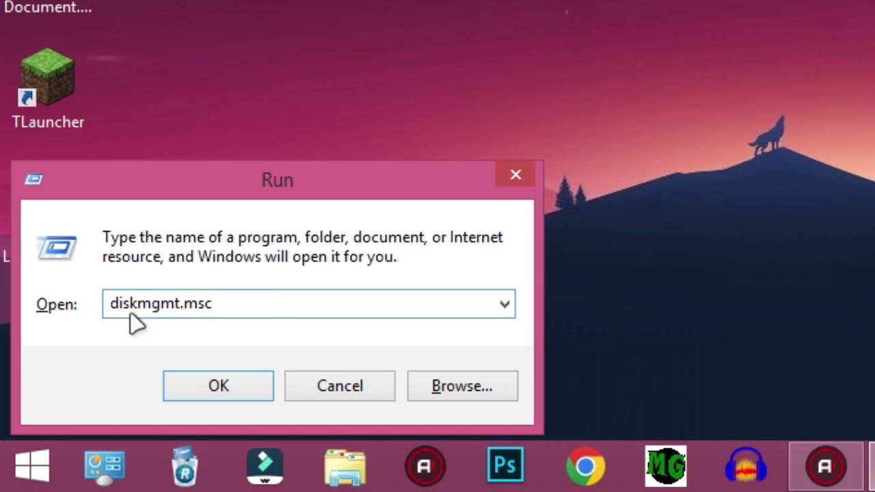
click(214, 391)
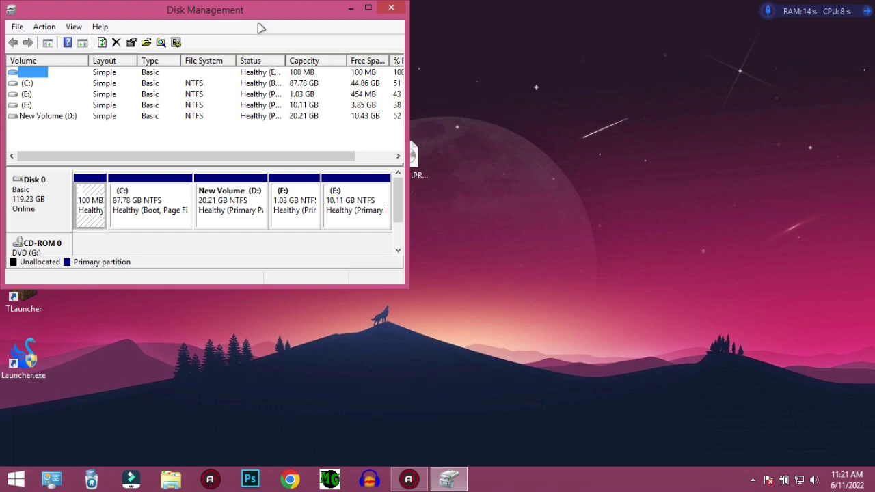
click(368, 7)
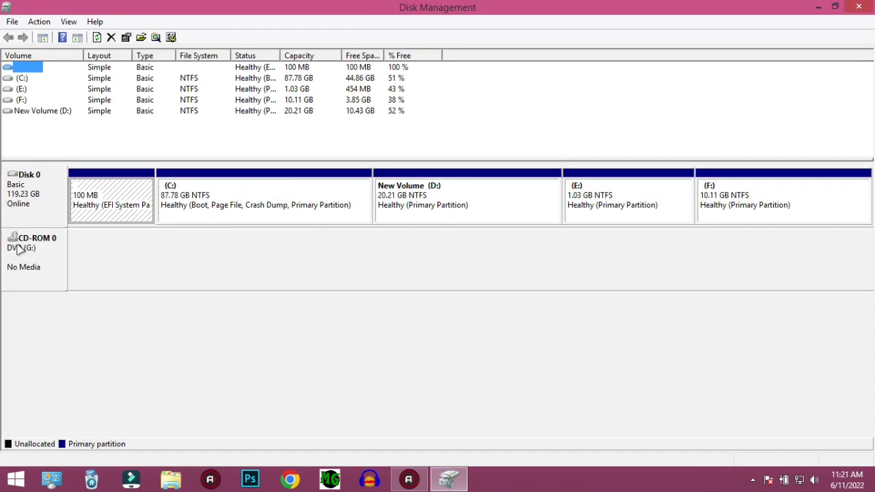
Check the partition style of Disk 0 in its volume properties, and close the properties and Disk Management.
right_click(10, 190)
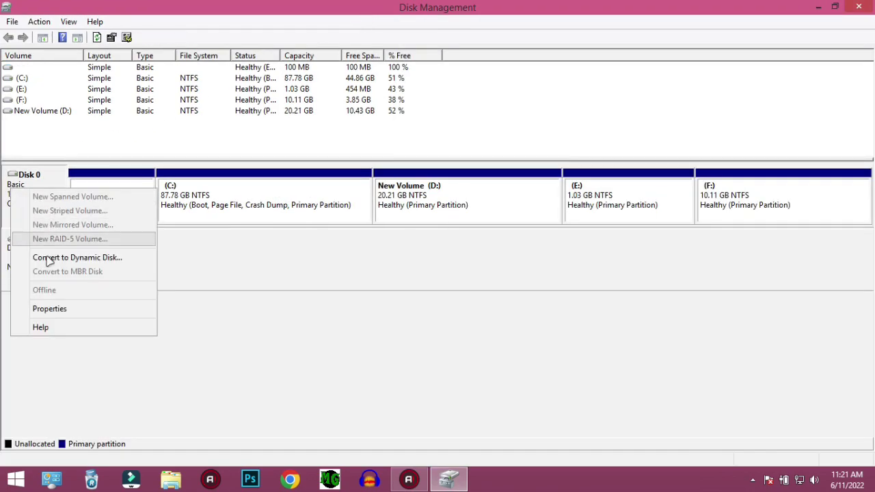
click(50, 309)
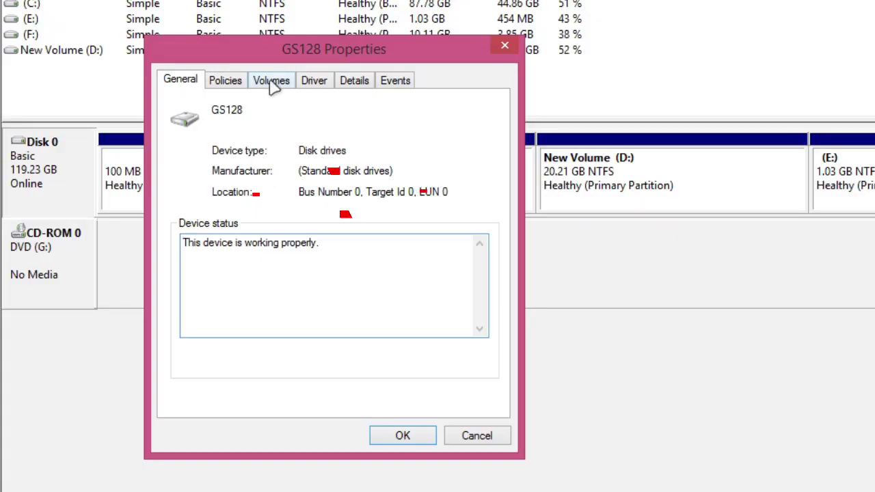
click(189, 131)
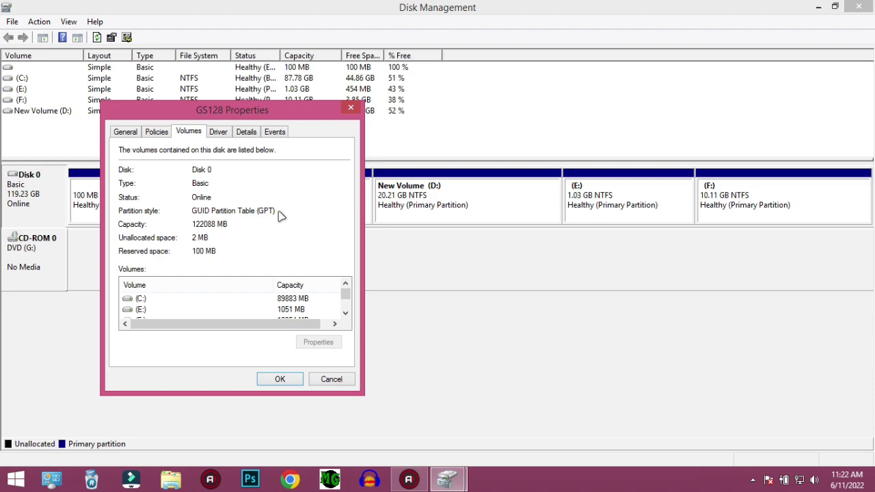
click(350, 108)
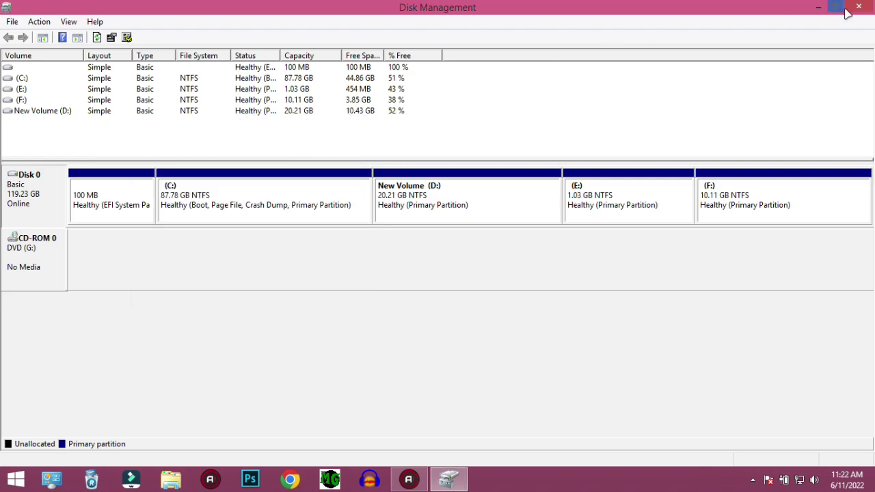
click(868, 9)
Open Google Chrome, search Google for "lenovo boot key" and dismiss the translation popup.
click(25, 158)
right_click(25, 157)
click(66, 119)
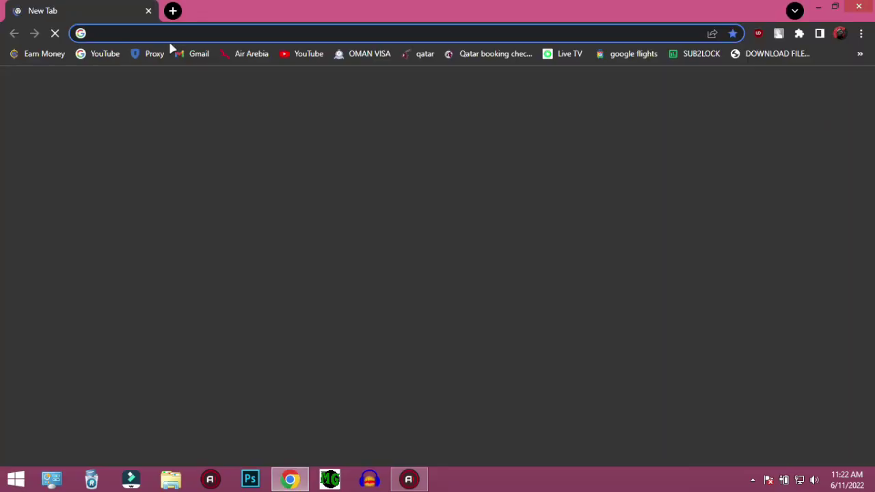
text(leno)
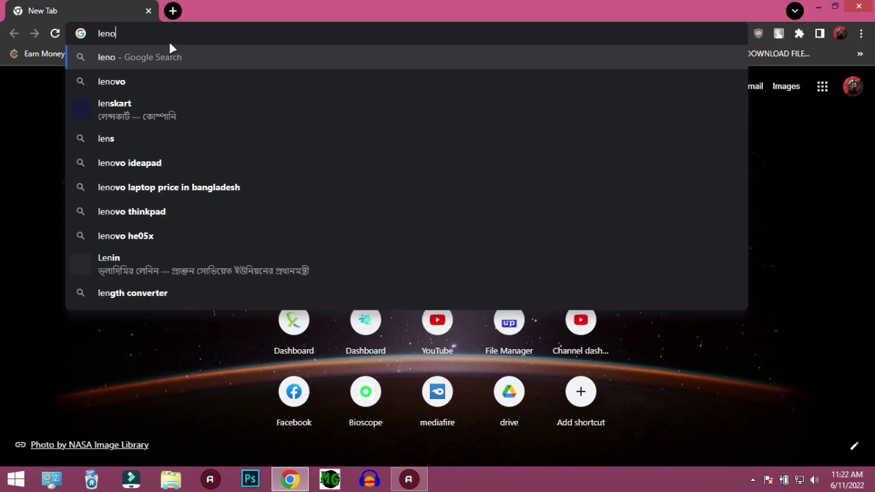
text(vo bo)
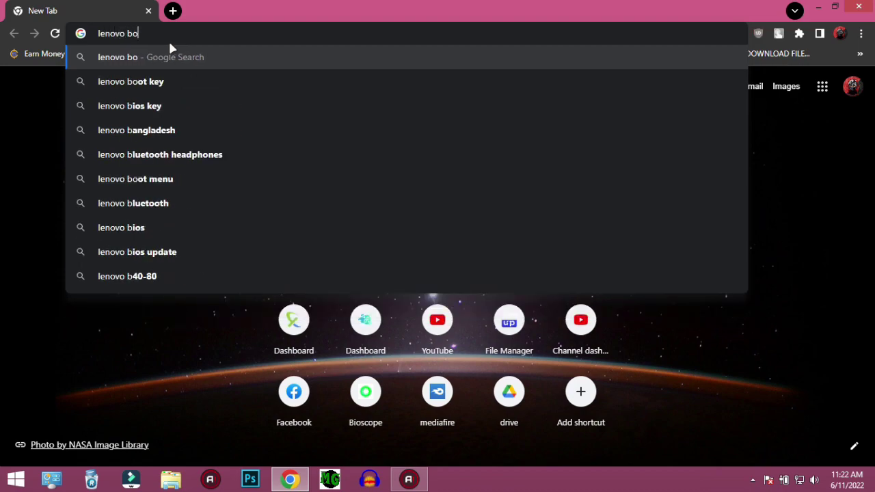
key(Down)
key(Return)
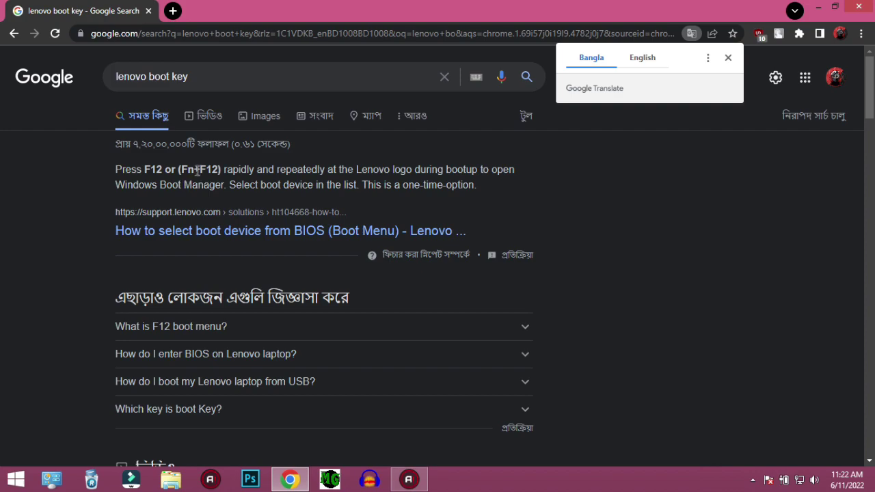
click(197, 170)
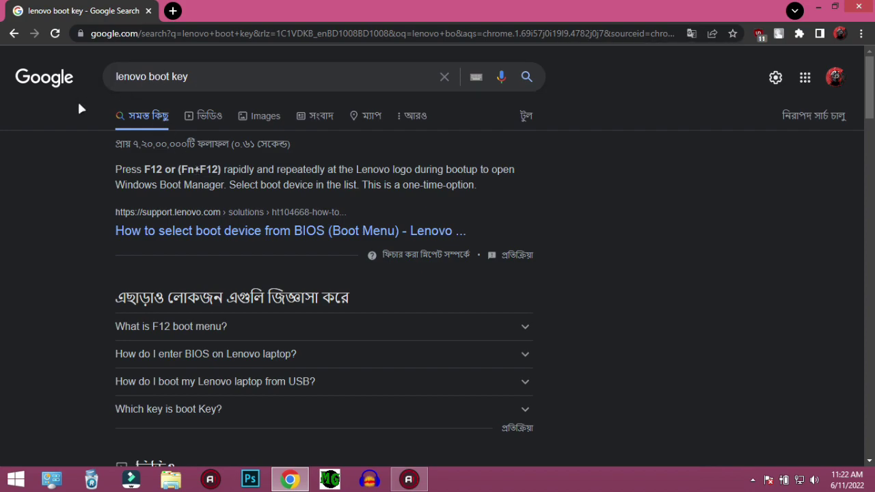
Change the Google search to "hp boot key".
double_click(141, 75)
text(hp)
key(Return)
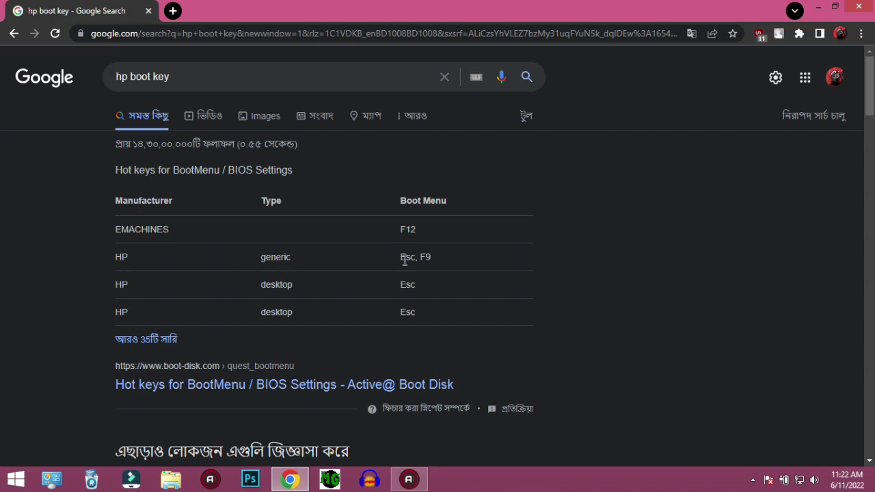
Check the HP boot menu keys in the search results, and close the browser.
double_click(406, 285)
click(399, 228)
click(857, 13)
right_click(261, 46)
click(291, 84)
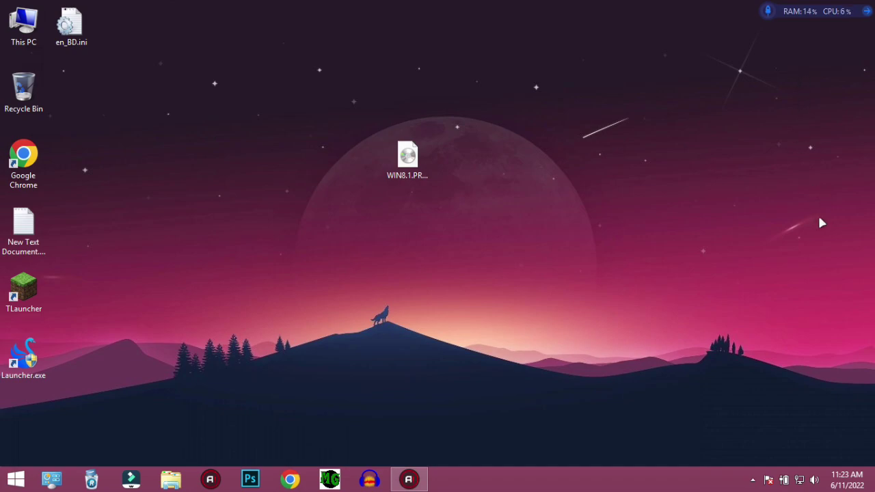
click(15, 479)
click(15, 479)
click(15, 479)
click(15, 479)
Open Google Chrome and search Google for "driverpack solution".
right_click(20, 161)
click(74, 119)
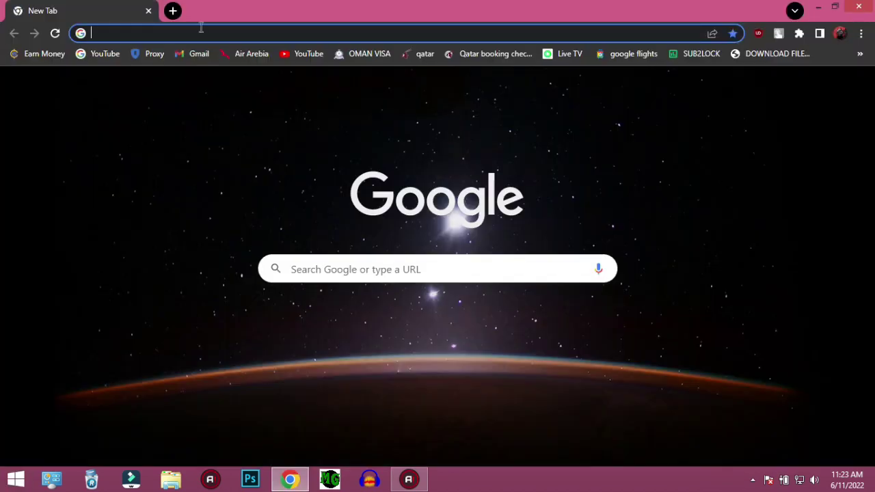
click(199, 30)
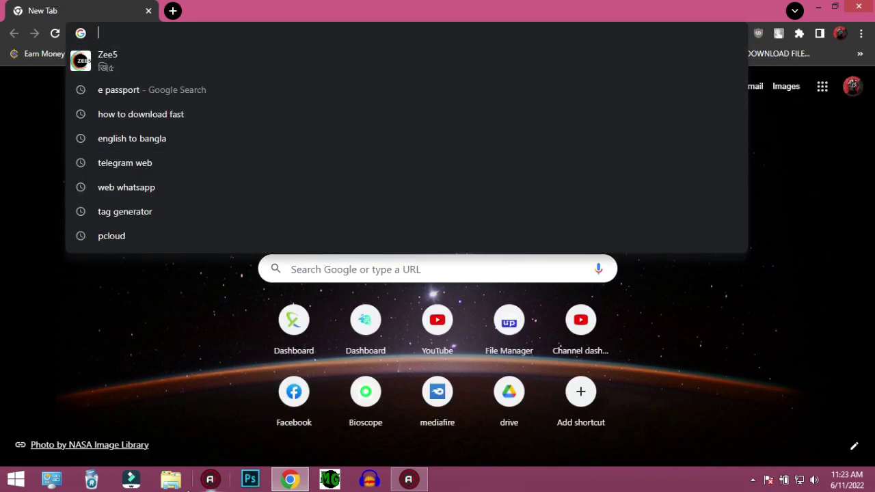
mouse_move(293, 480)
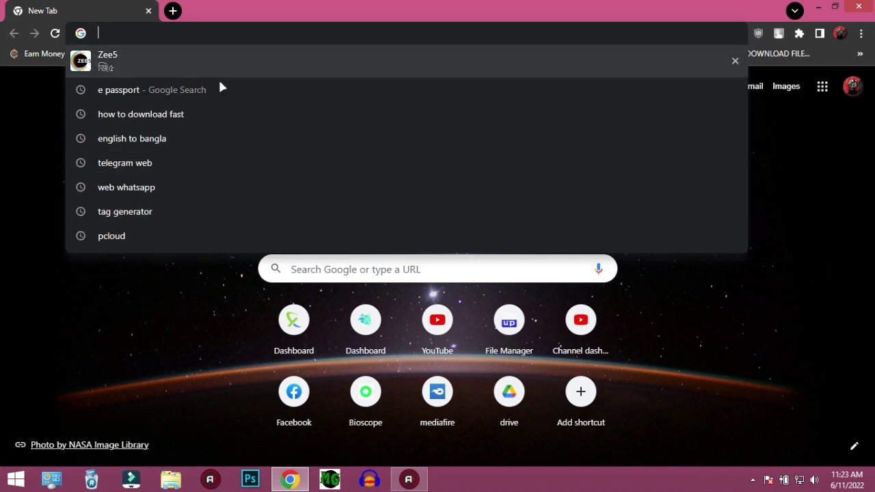
text(dr)
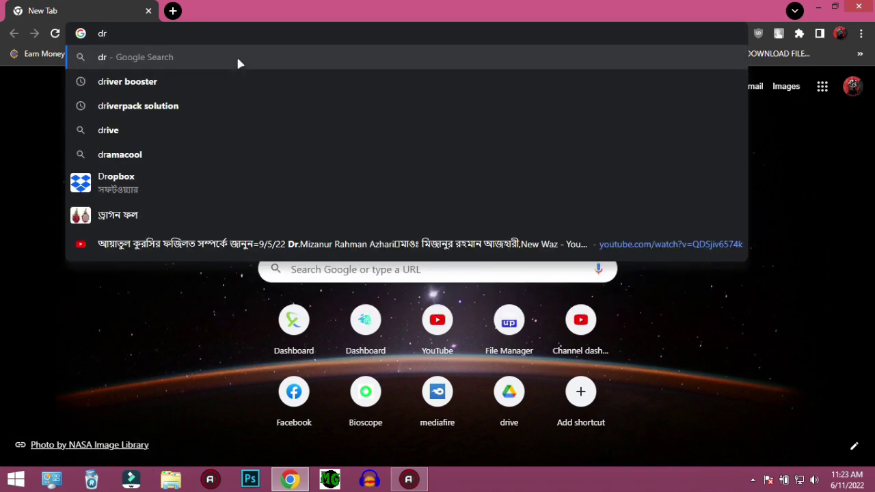
key(BackSpace)
text(rive)
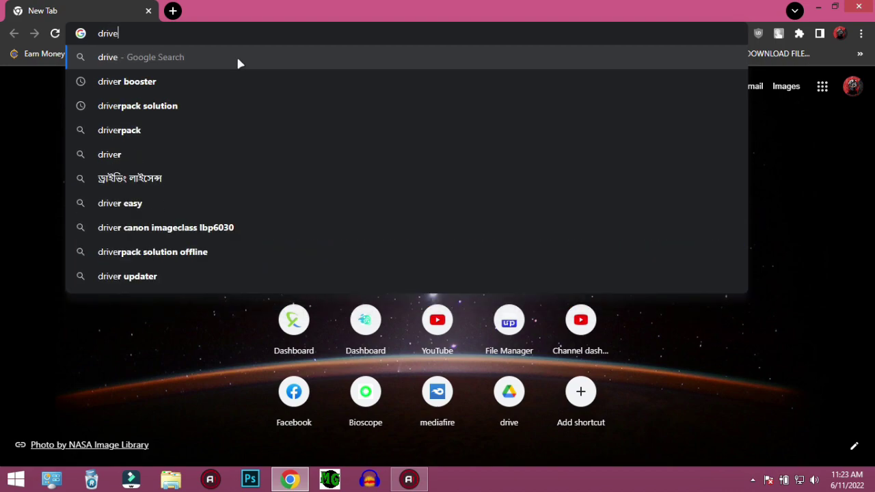
key(Down)
key(Down)
key(Return)
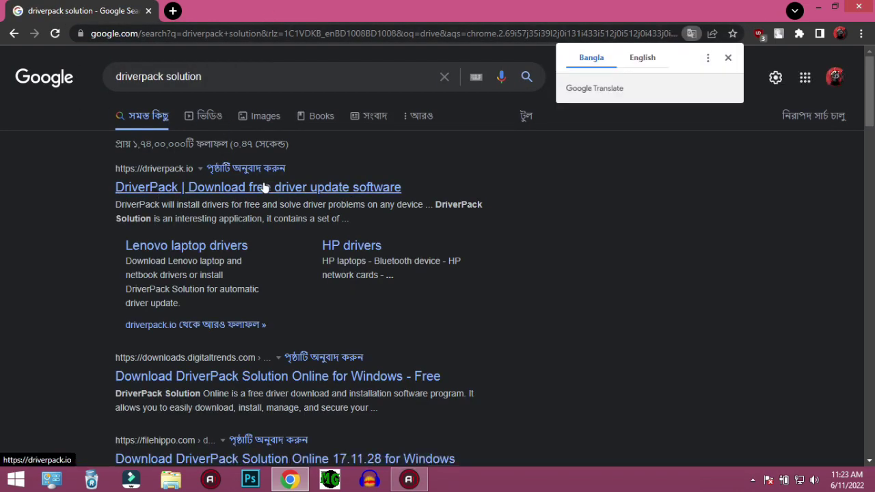
Search Google for "driver booster" in a new tab, and close the browser.
click(173, 10)
text(d)
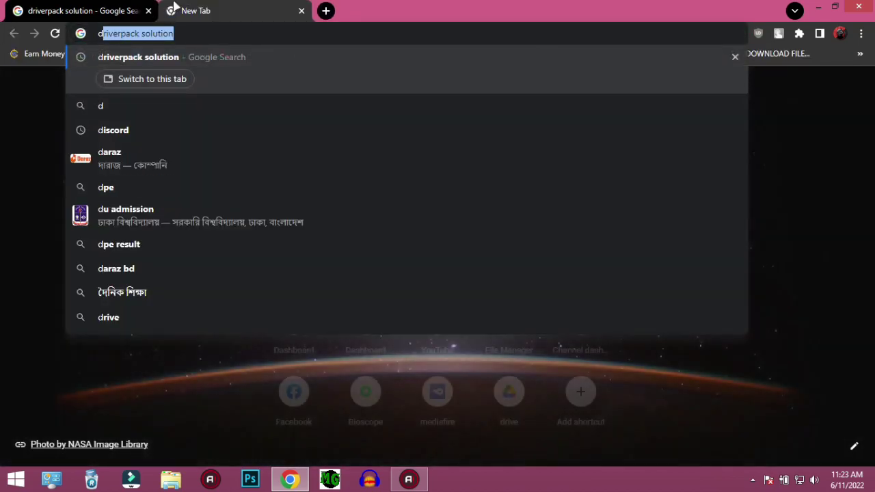
text(rive  bo)
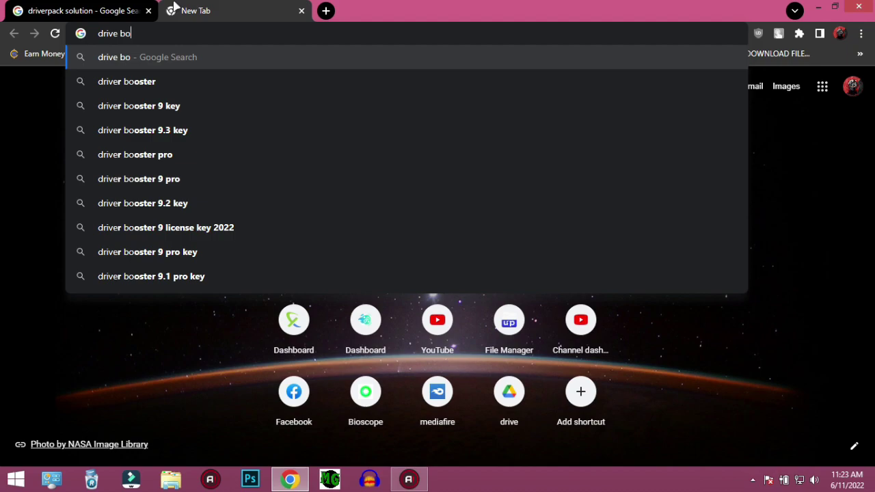
key(Down)
key(Return)
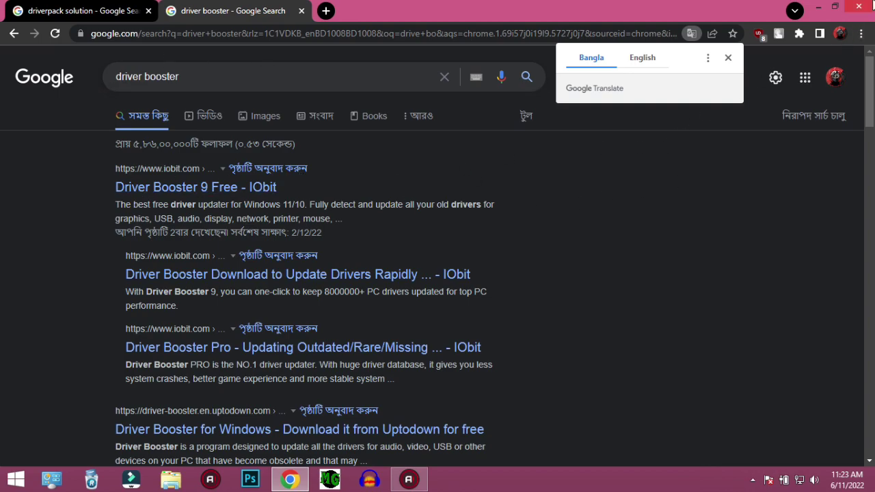
click(873, 4)
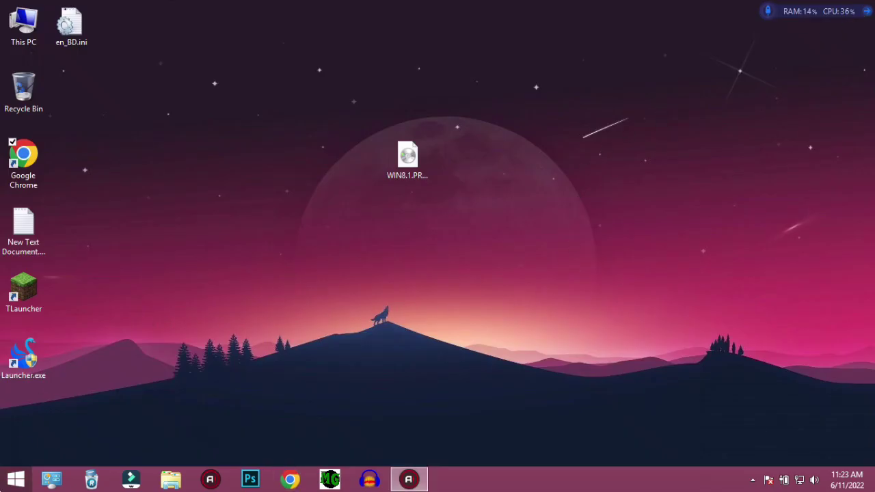
click(16, 479)
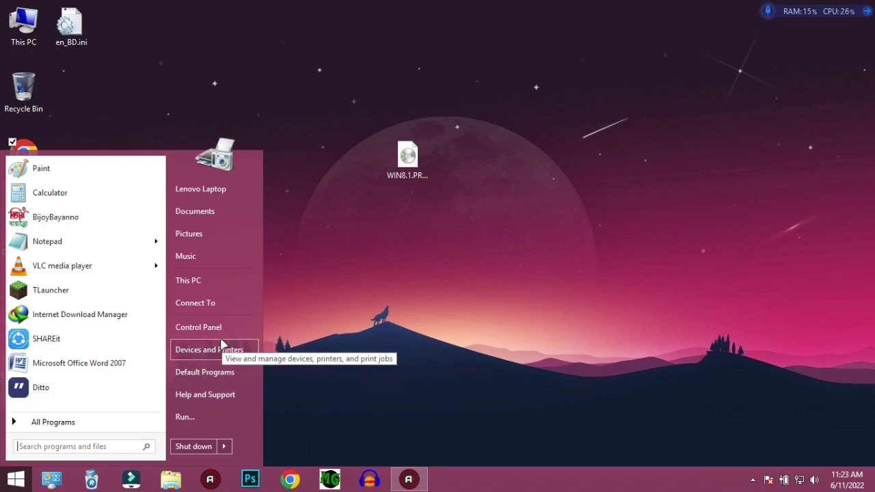
text(di)
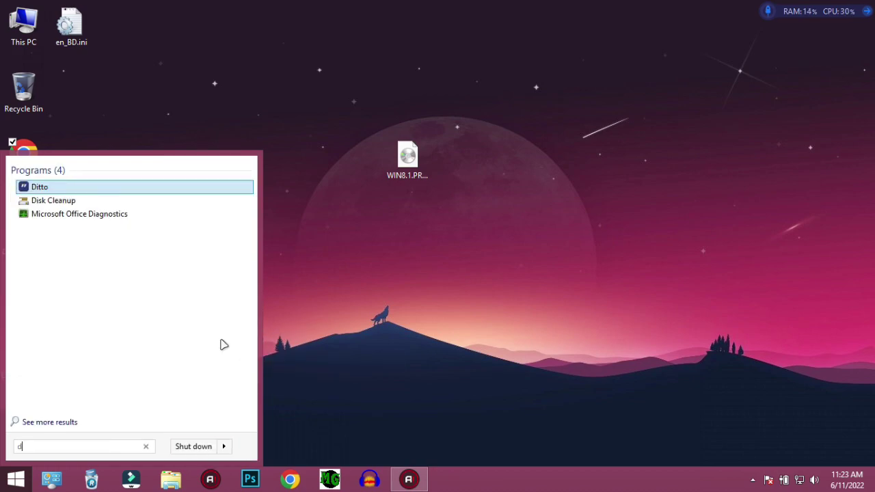
key(BackSpace)
text(riv)
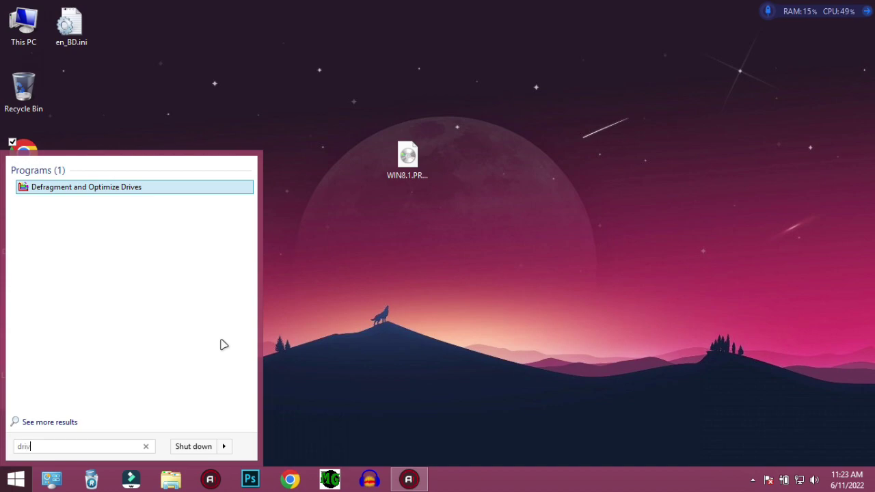
text(er)
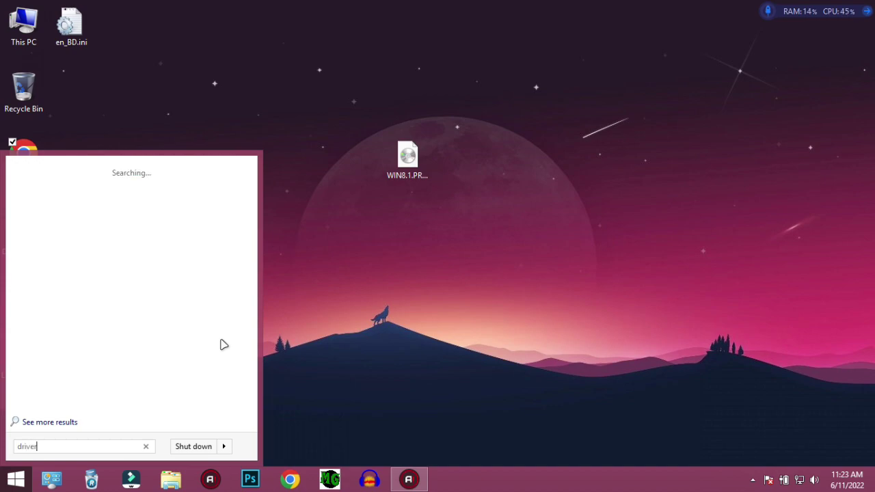
key(BackSpace)
key(BackSpace)
key(BackSpace)
key(BackSpace)
key(BackSpace)
key(BackSpace)
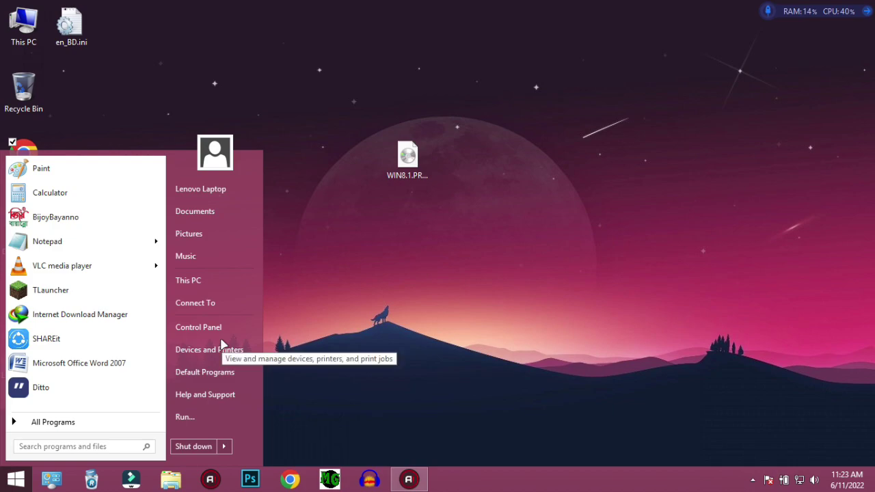
View the Control Panel categories and the power plans in Power Options, and close both windows.
click(220, 328)
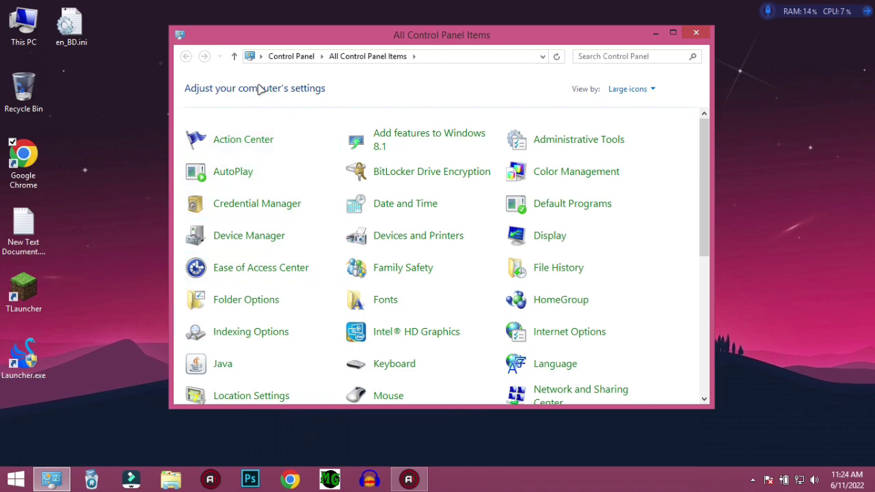
click(280, 57)
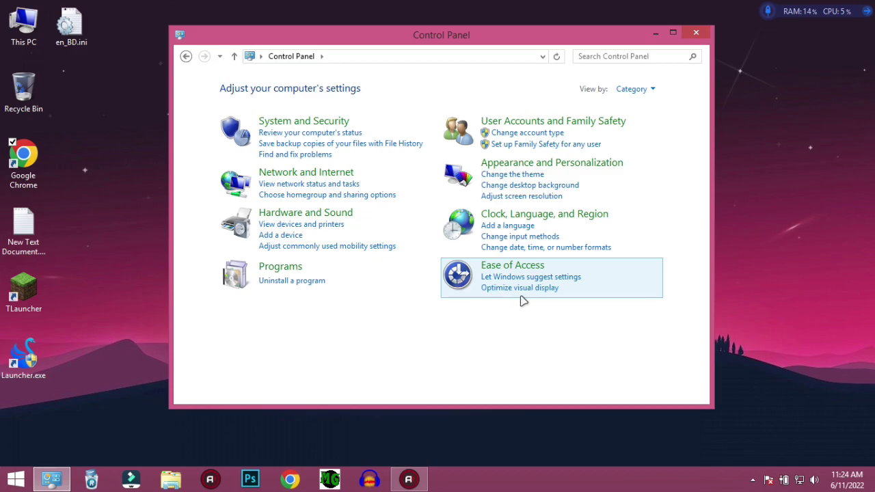
right_click(785, 479)
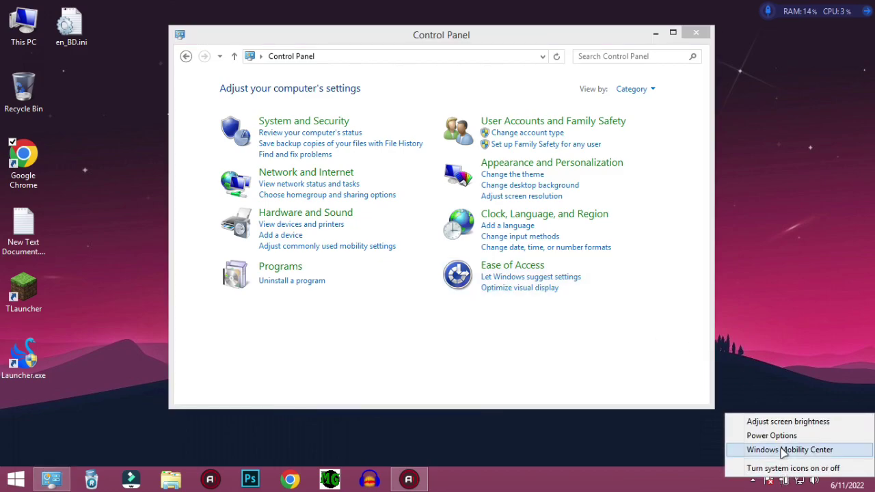
click(785, 425)
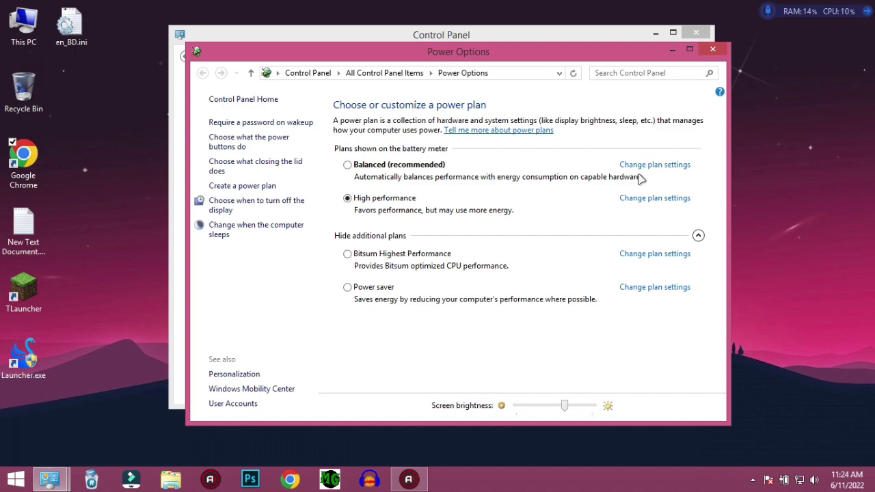
click(712, 50)
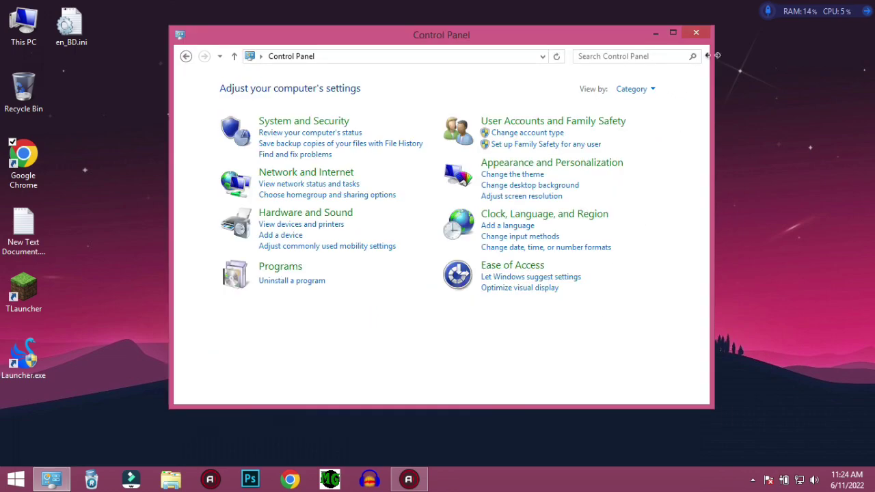
click(704, 34)
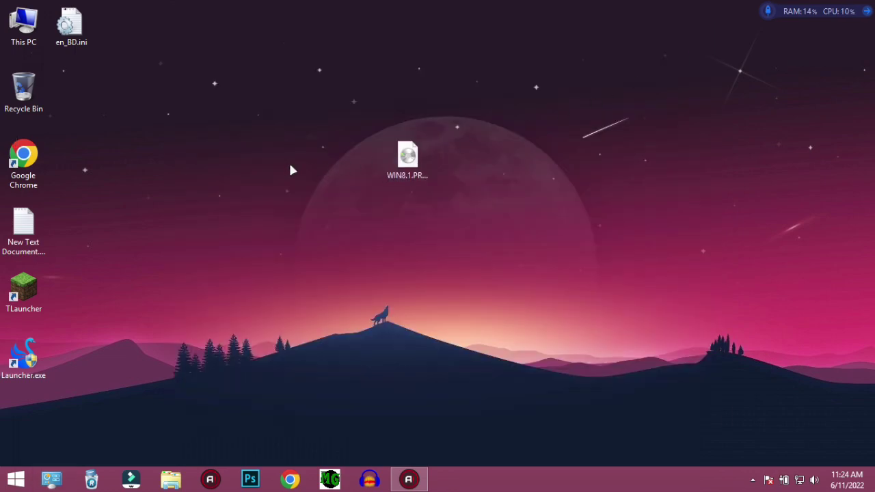
Refresh the desktop, open Task Manager and release memory with the desktop RAM and CPU monitor.
right_click(562, 320)
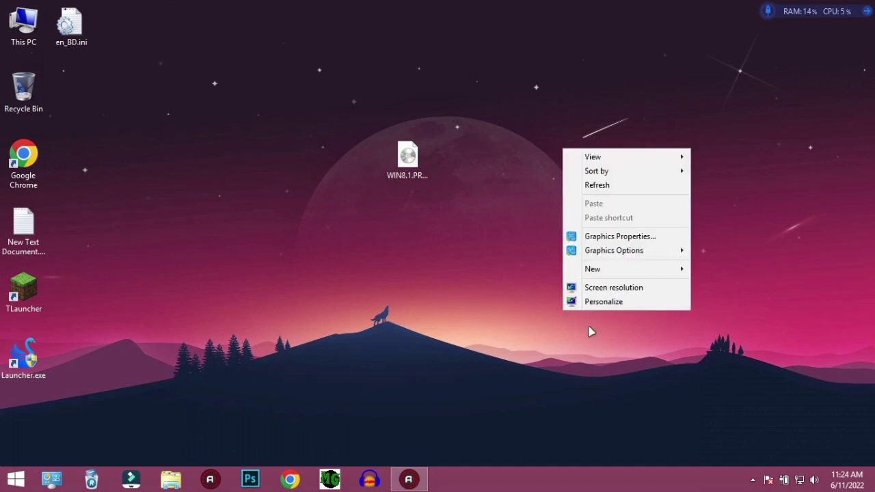
click(608, 188)
right_click(572, 489)
click(587, 451)
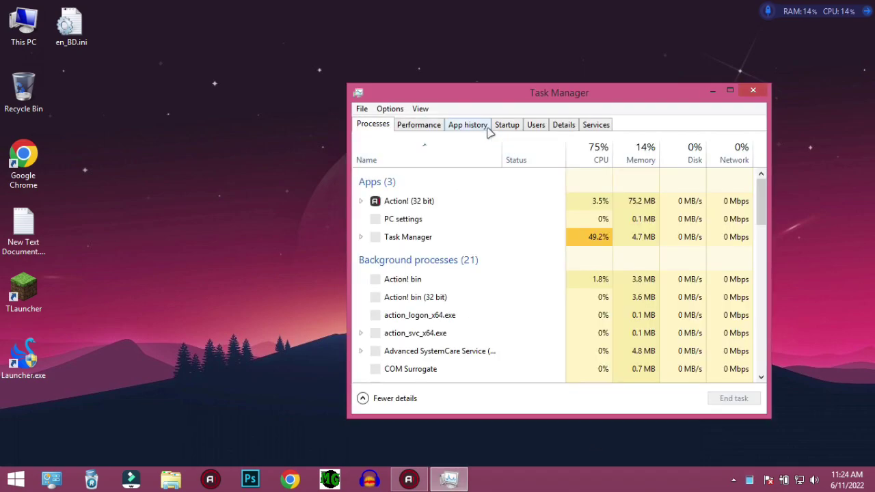
click(766, 21)
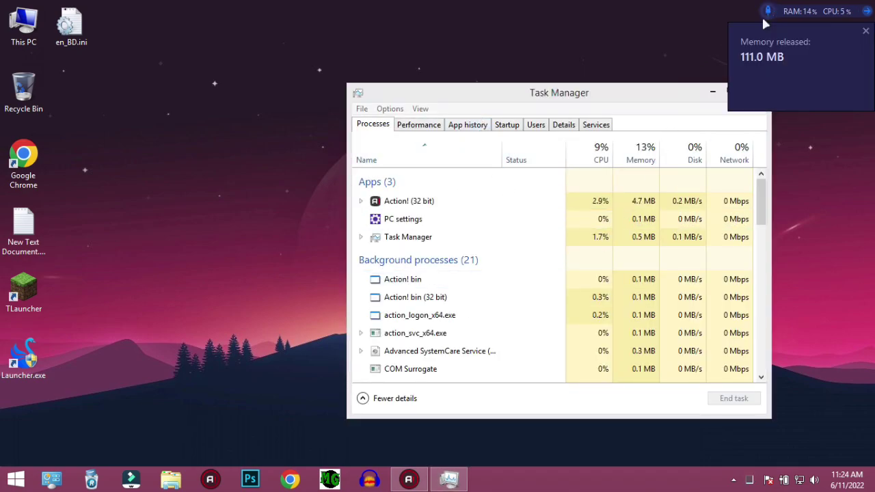
click(866, 32)
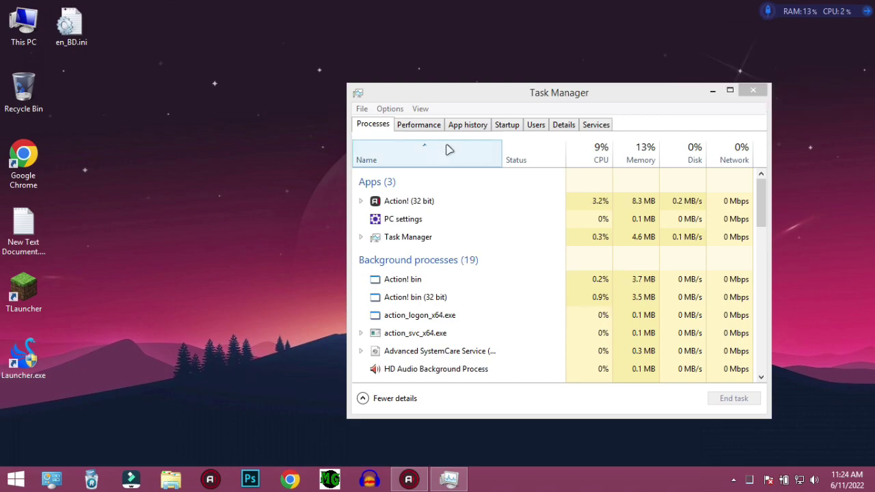
Maximize Task Manager and examine the memory and CPU performance details.
click(419, 126)
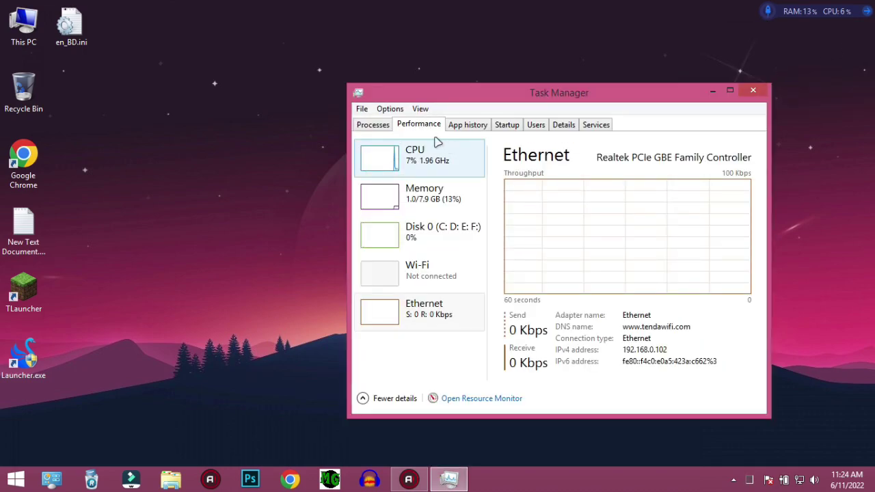
click(730, 90)
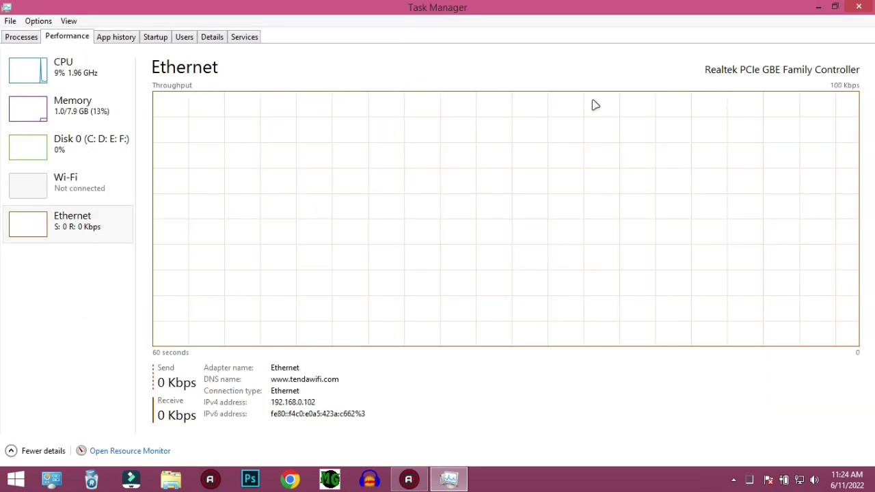
click(79, 73)
click(85, 116)
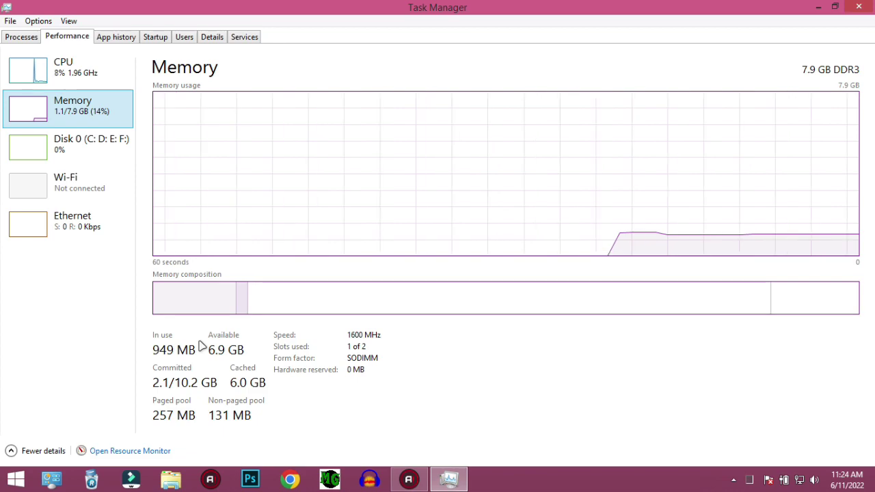
click(117, 81)
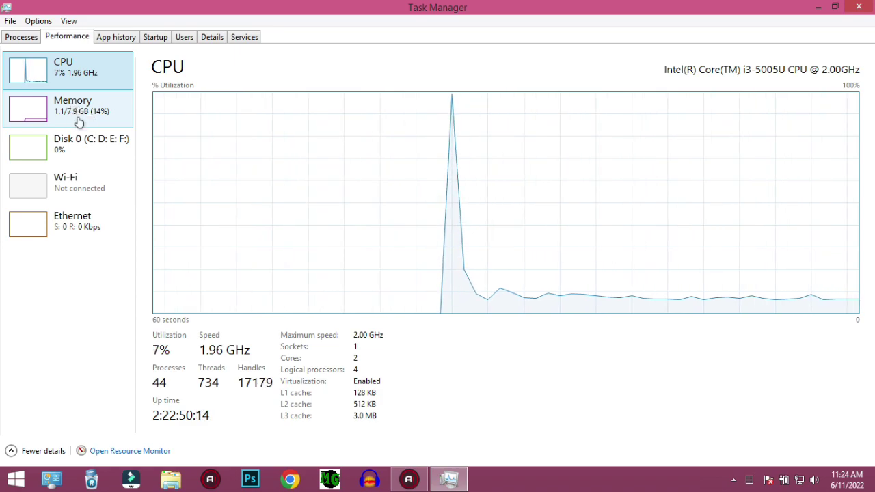
Review Task Manager's app history, startup programs, users and running processes.
click(117, 37)
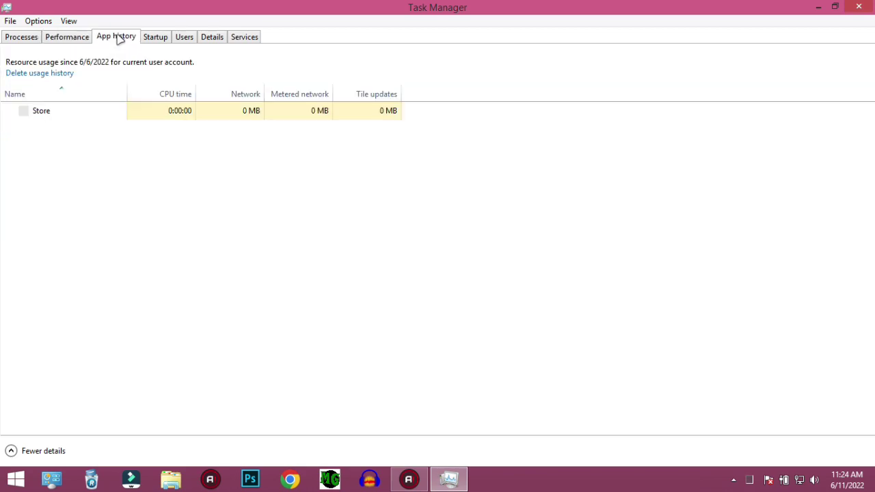
click(145, 42)
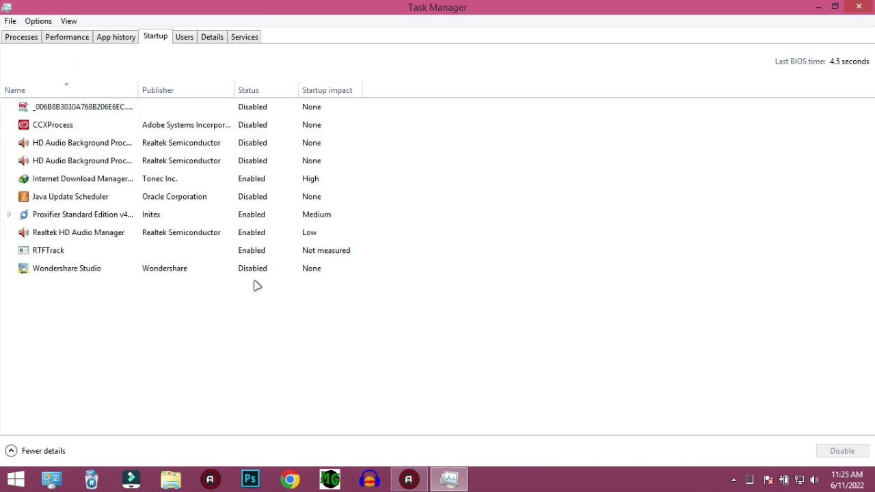
click(183, 37)
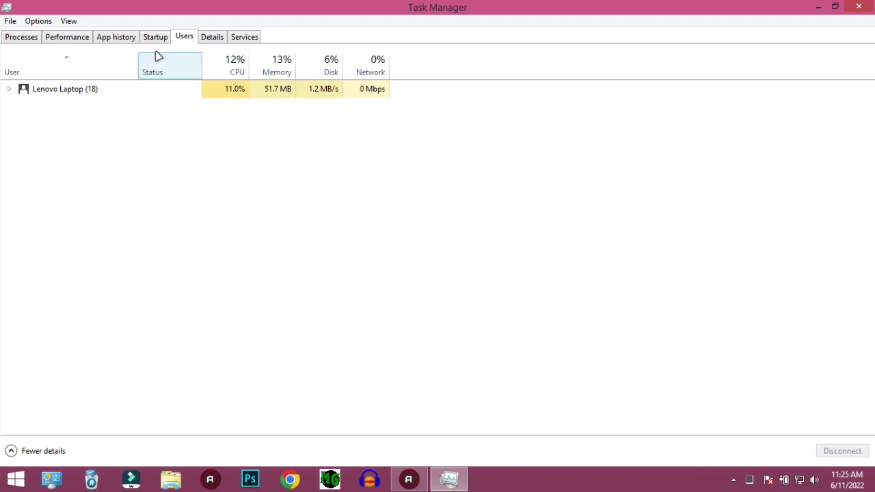
click(21, 37)
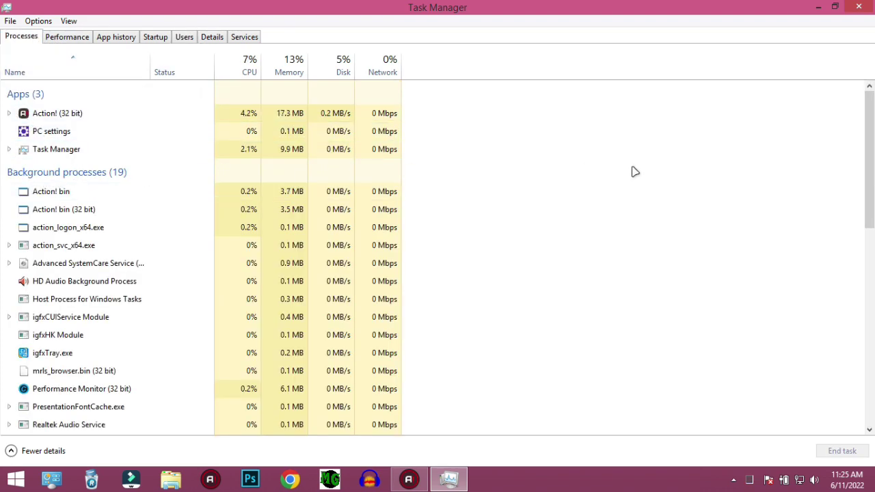
drag(872, 143, 873, 221)
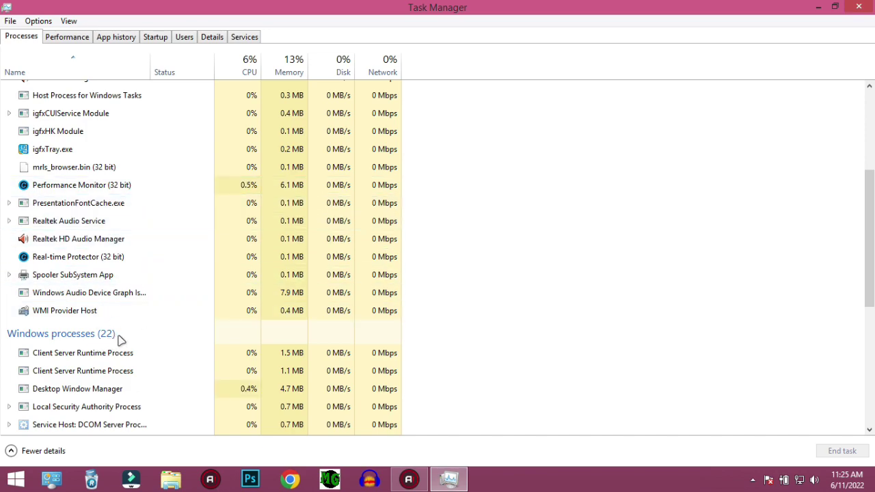
Look through the apps, background processes and Windows processes, and close Task Manager.
drag(872, 261, 873, 258)
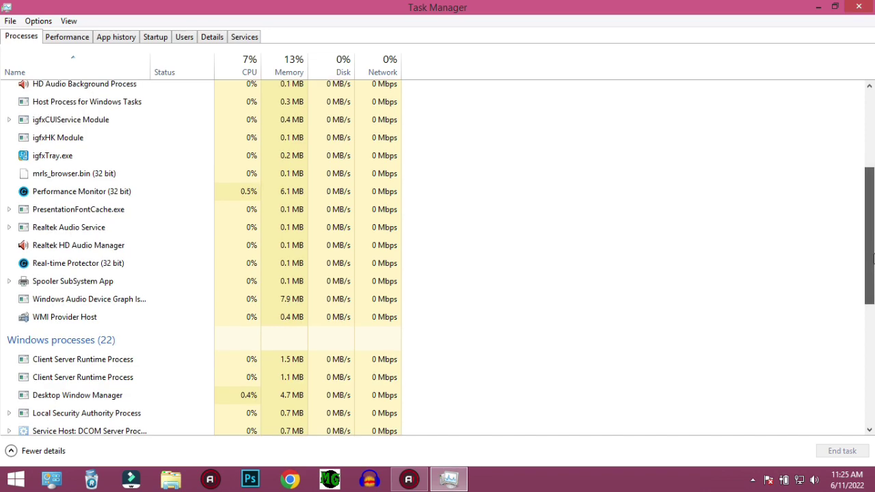
drag(870, 225, 870, 149)
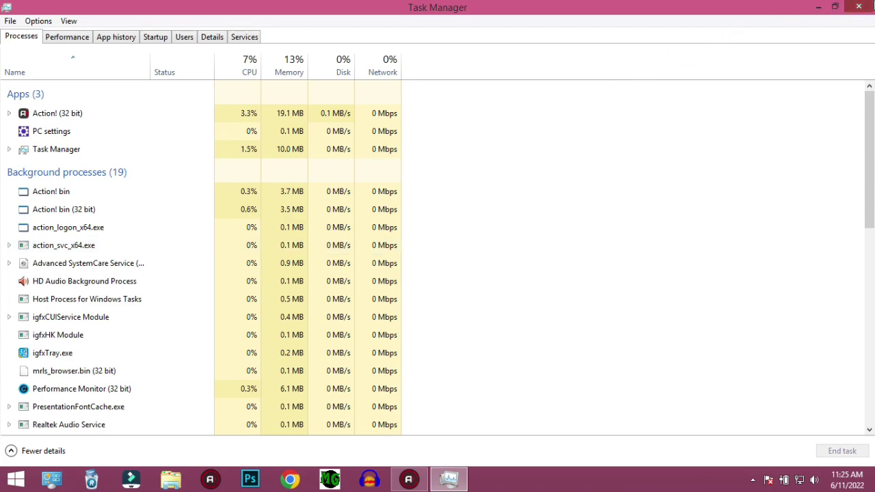
click(859, 7)
Refresh the desktop.
click(24, 158)
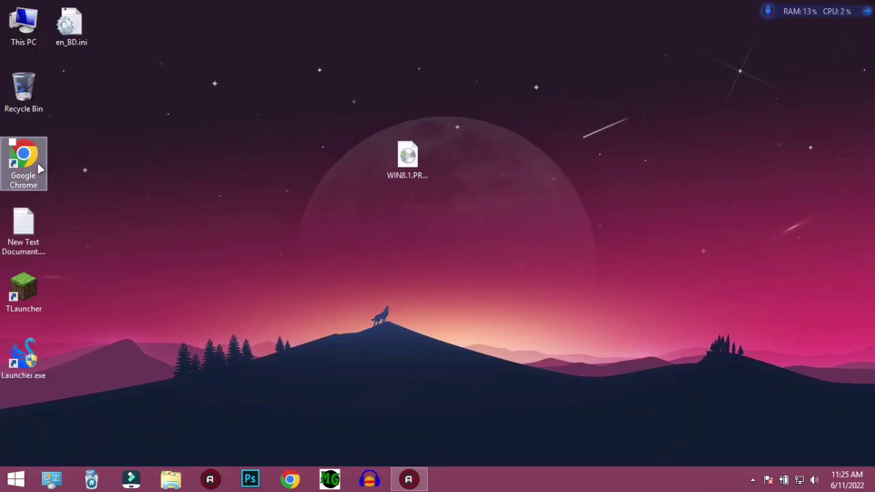
right_click(28, 154)
click(96, 123)
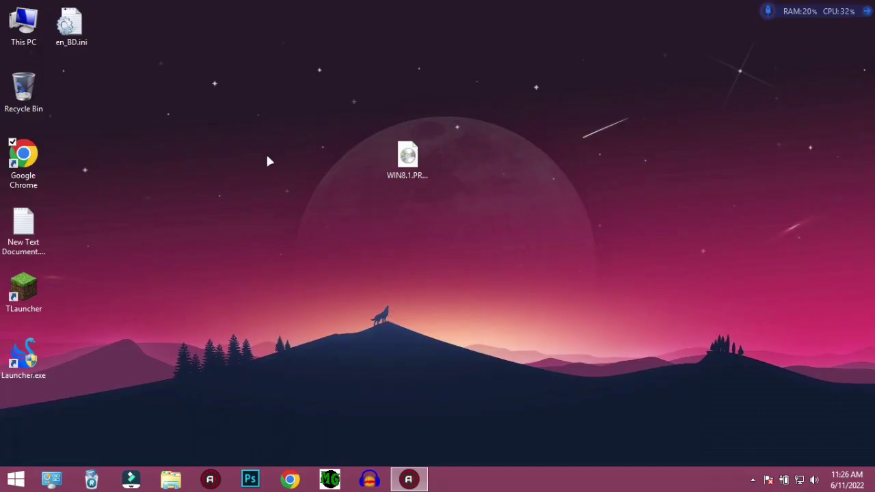
right_click(259, 168)
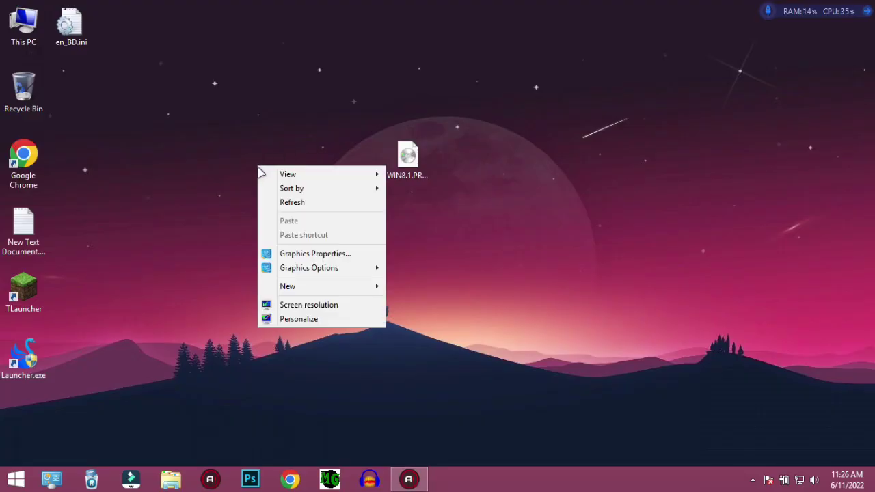
click(279, 203)
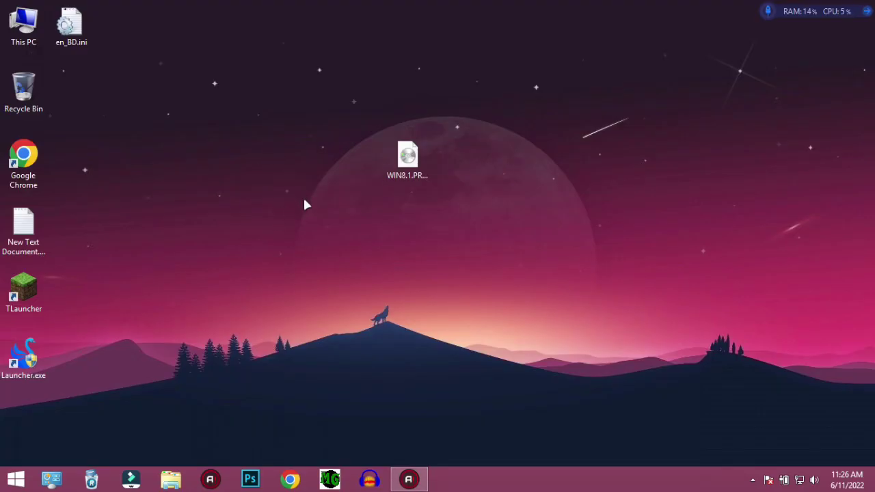
Run dxdiag, examine the system information in the DirectX Diagnostic Tool, and close it.
key(super+r)
text(dxdiag)
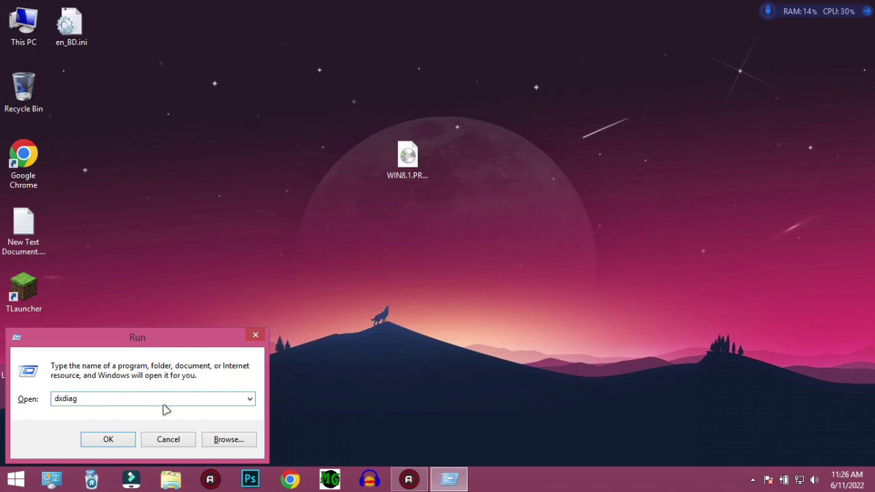
click(109, 442)
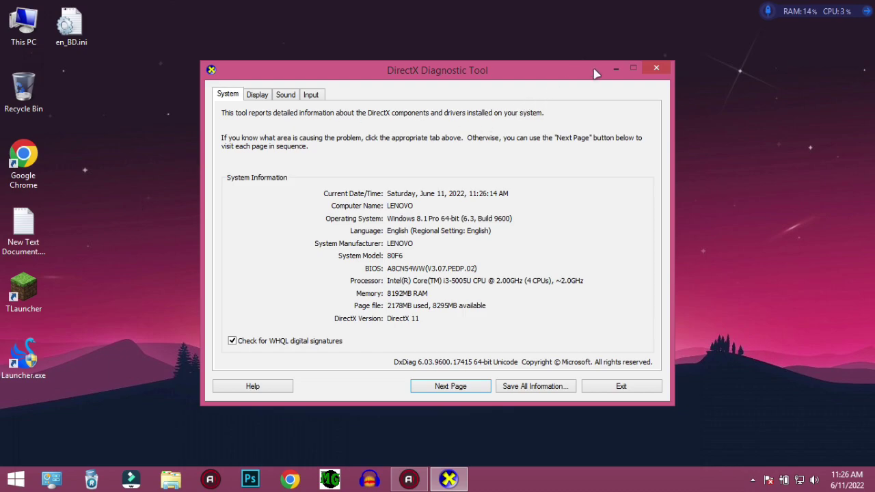
click(653, 69)
Check the general, security and detail properties of the WIN8.1.PRO.U6.X64.iso file on the desktop, and close them.
right_click(387, 176)
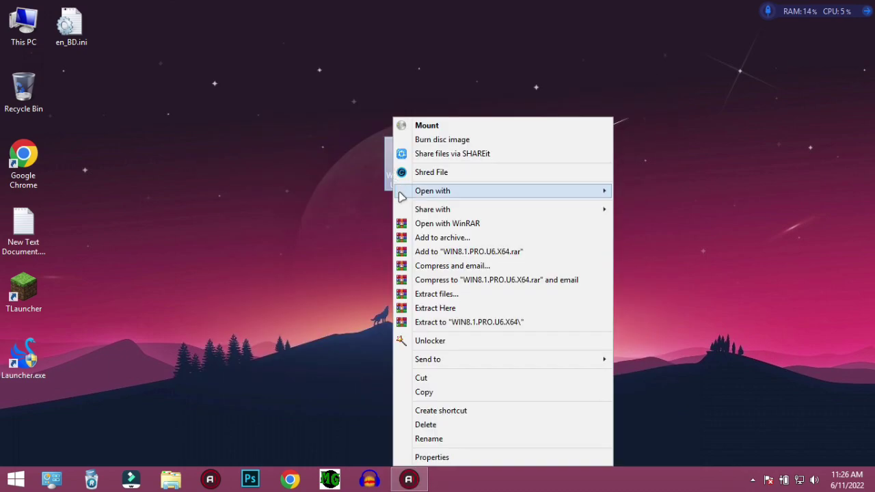
click(438, 457)
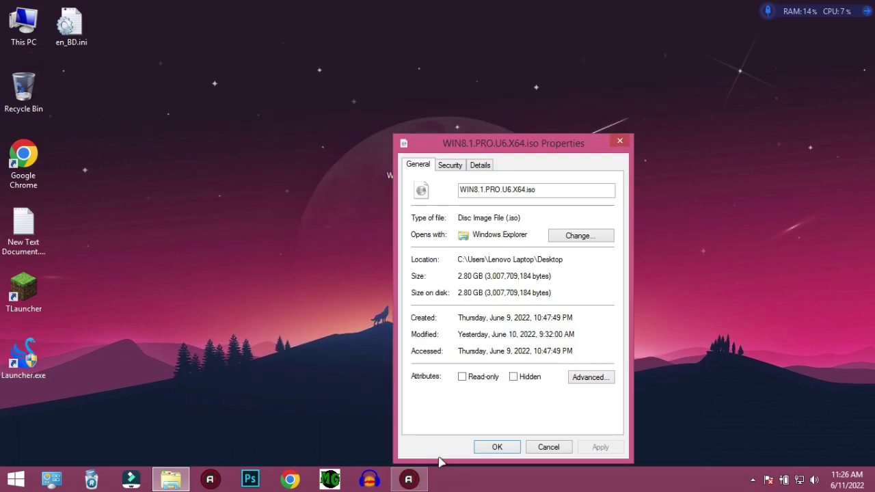
click(454, 168)
click(471, 164)
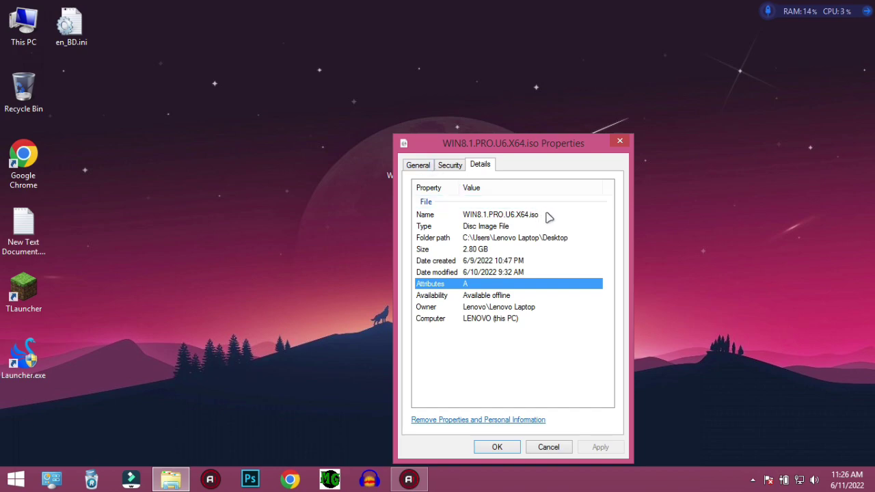
click(612, 143)
right_click(612, 144)
click(630, 180)
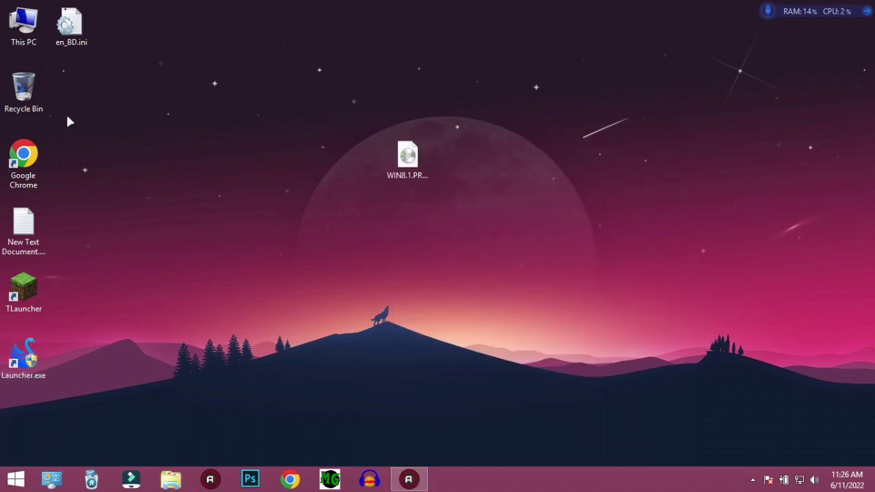
View the drives in This PC and the computer's system properties, closing the This PC window and keeping System open.
right_click(124, 119)
click(176, 156)
double_click(21, 30)
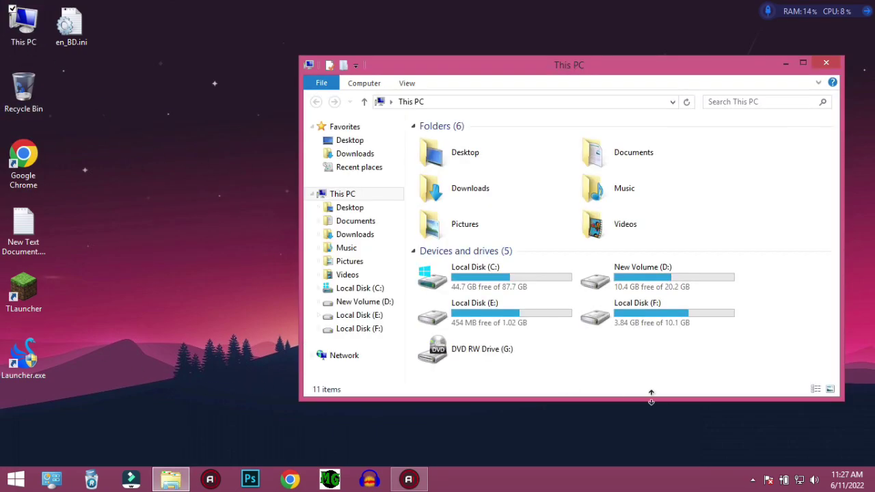
click(715, 343)
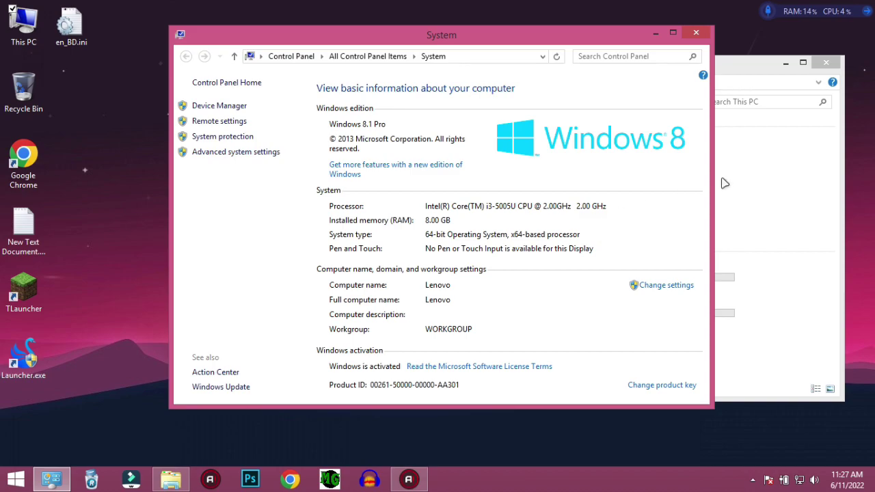
click(826, 62)
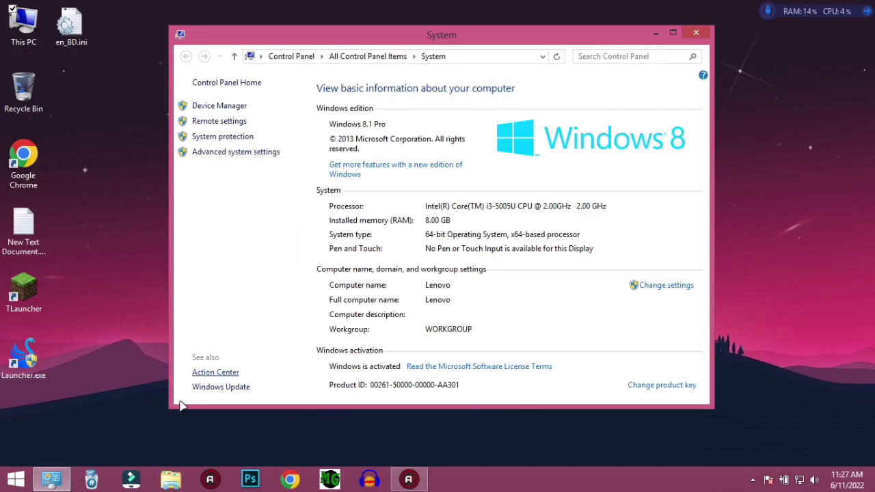
Find and open System Configuration and show the advanced boot options for the Windows 8.1 entry.
click(16, 478)
text(sy)
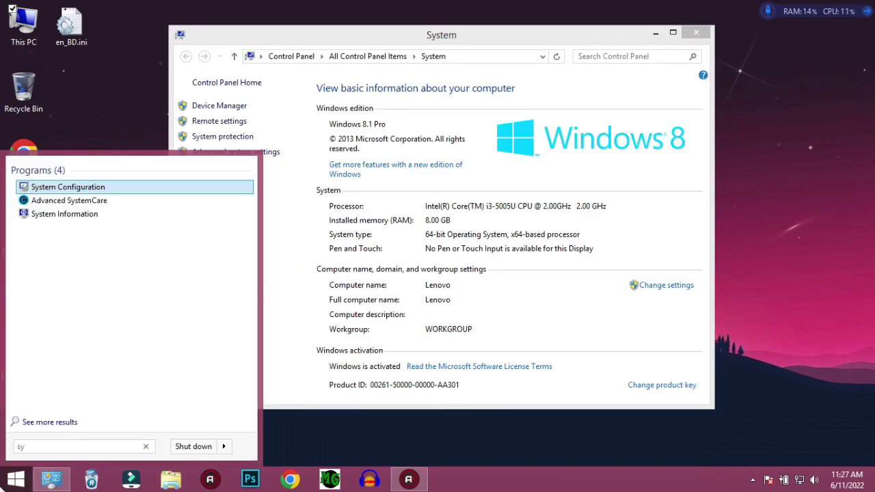
click(61, 187)
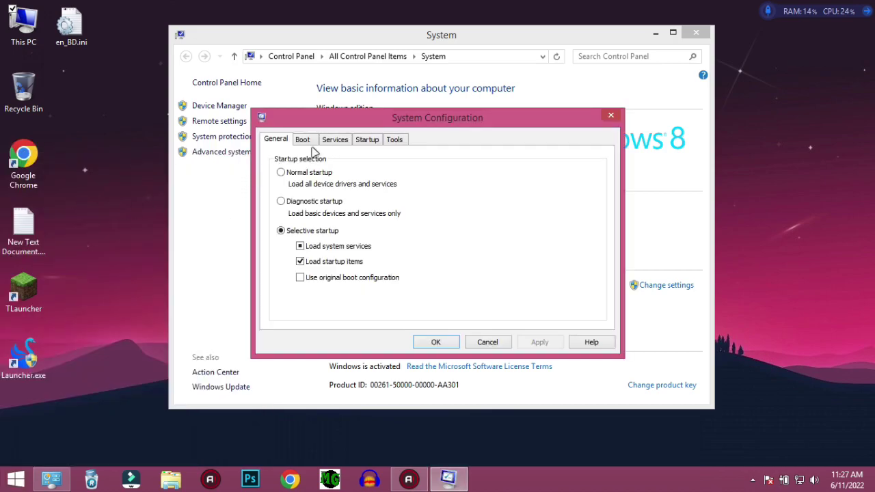
click(303, 139)
click(303, 234)
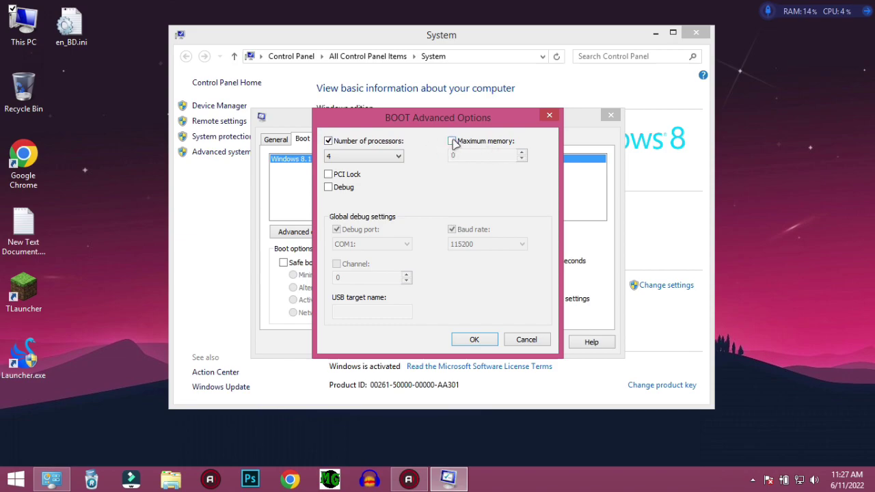
Multiply 1024 by 4 in Calculator to work out 4 GB of memory in megabytes, and close Calculator.
key(super)
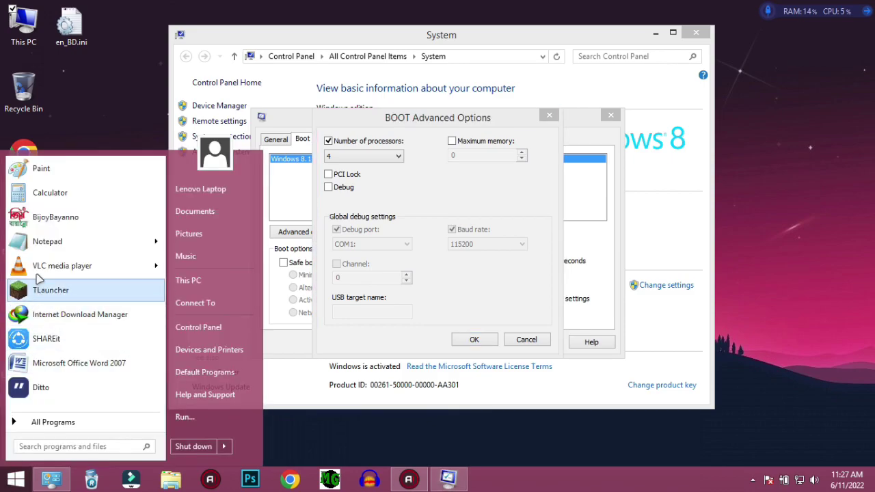
click(51, 193)
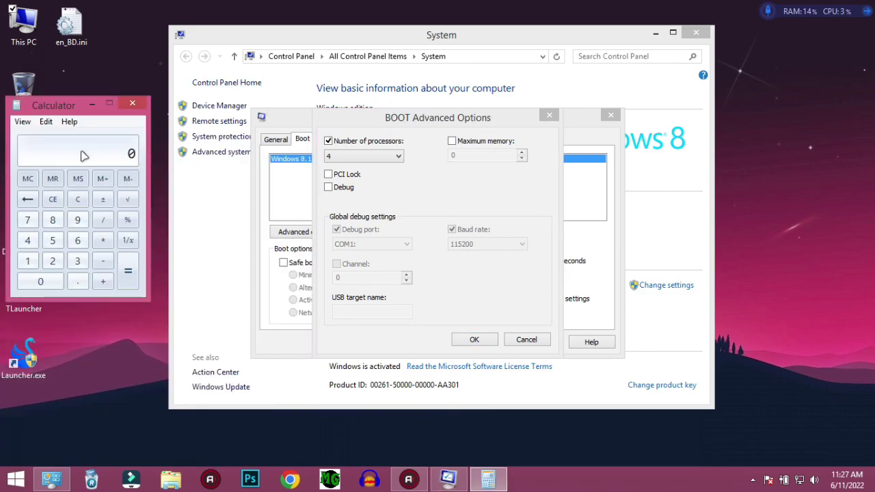
click(28, 261)
click(40, 281)
click(51, 260)
click(28, 239)
click(103, 241)
click(24, 243)
click(128, 270)
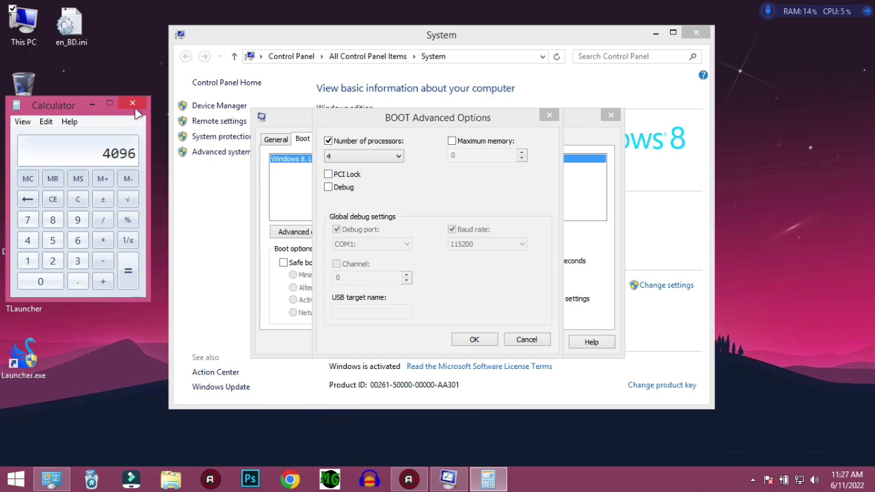
click(134, 106)
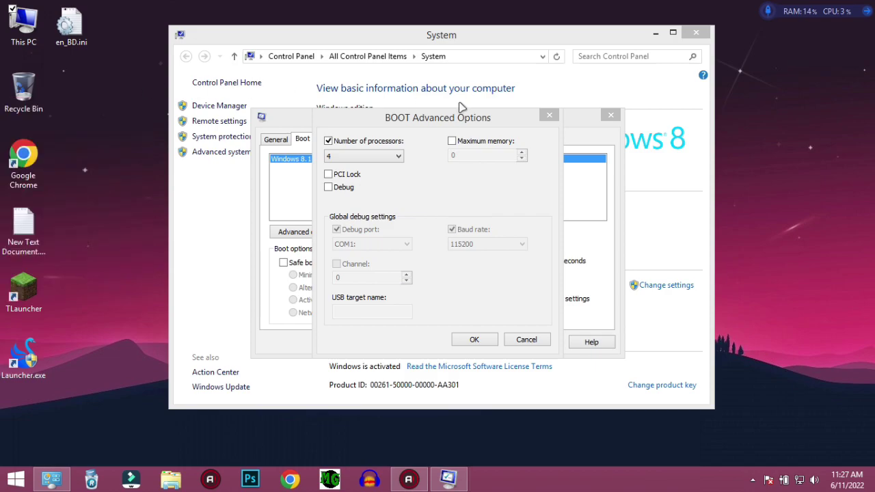
Close the advanced boot options, System Configuration and System windows without changes, and refresh the desktop.
click(549, 115)
click(609, 116)
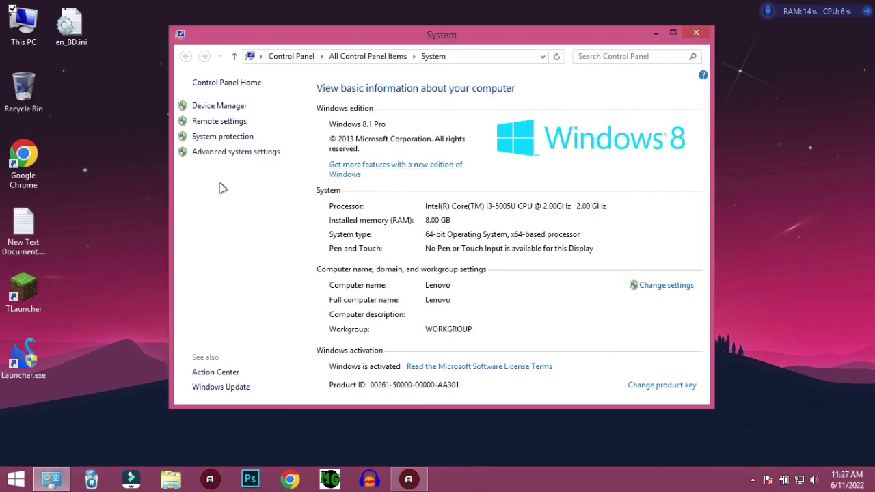
right_click(803, 65)
click(805, 97)
click(695, 34)
right_click(185, 167)
click(205, 197)
click(16, 479)
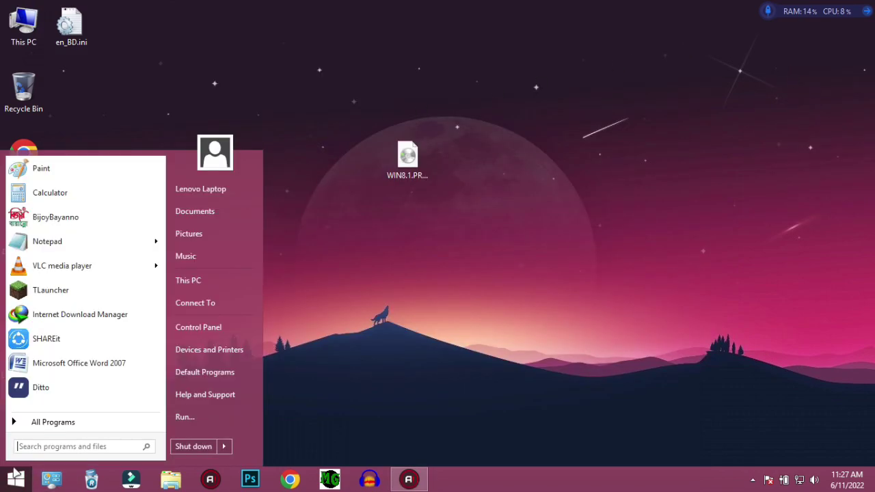
key(Escape)
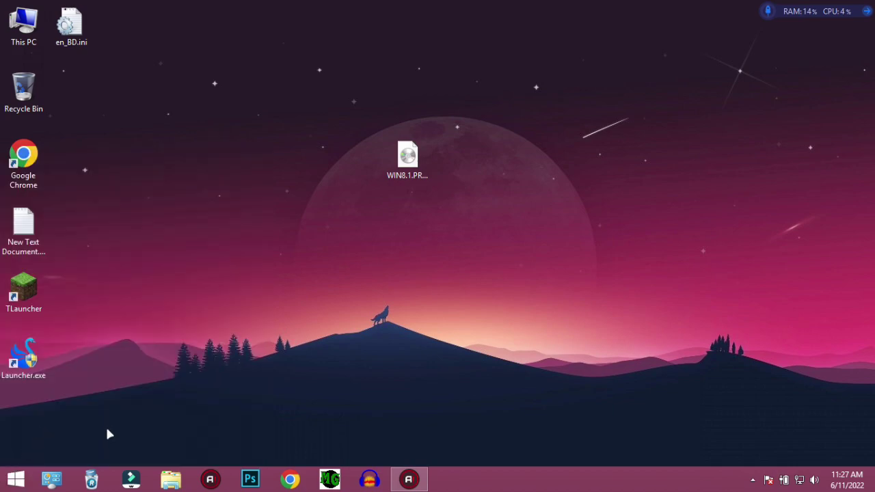
click(20, 25)
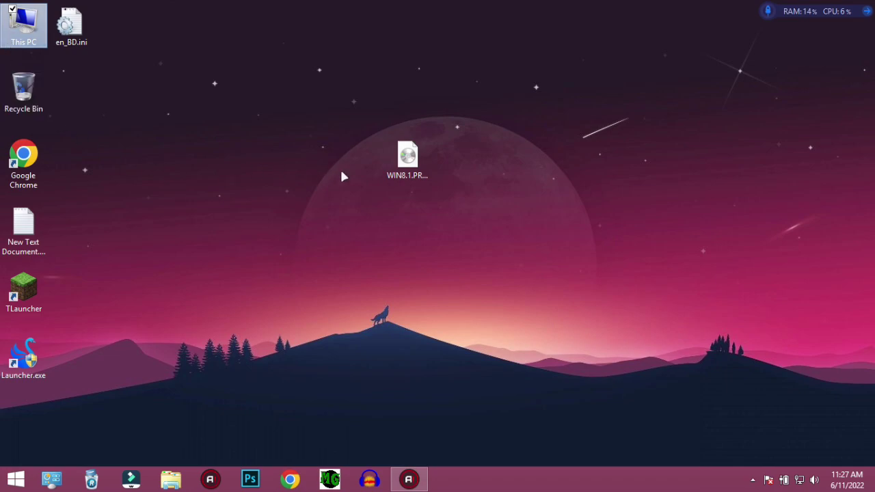